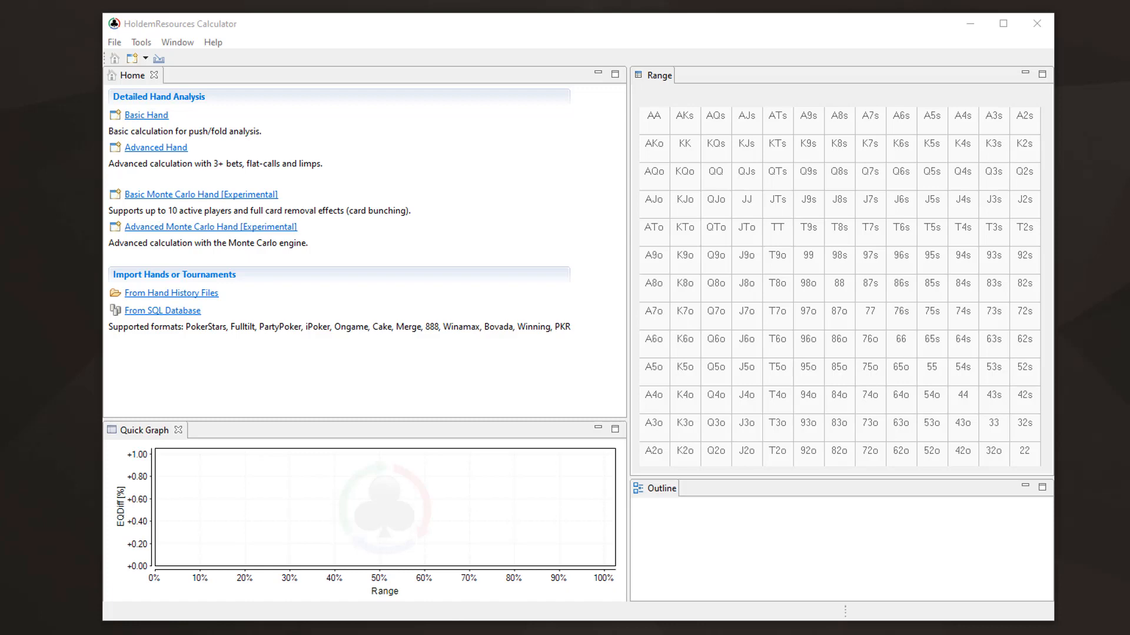
Create a basic hand from the hand history on the clipboard and set its equity model to Multi Table (MTSNG/MTT) 'ICM'
click(147, 118)
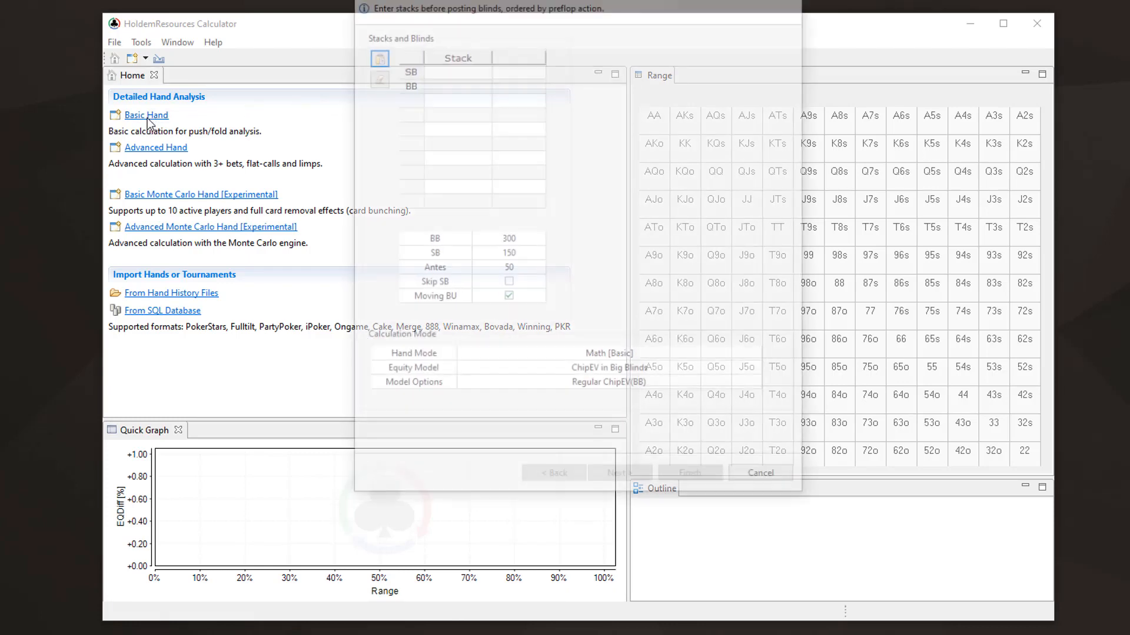
drag(540, 2, 566, 46)
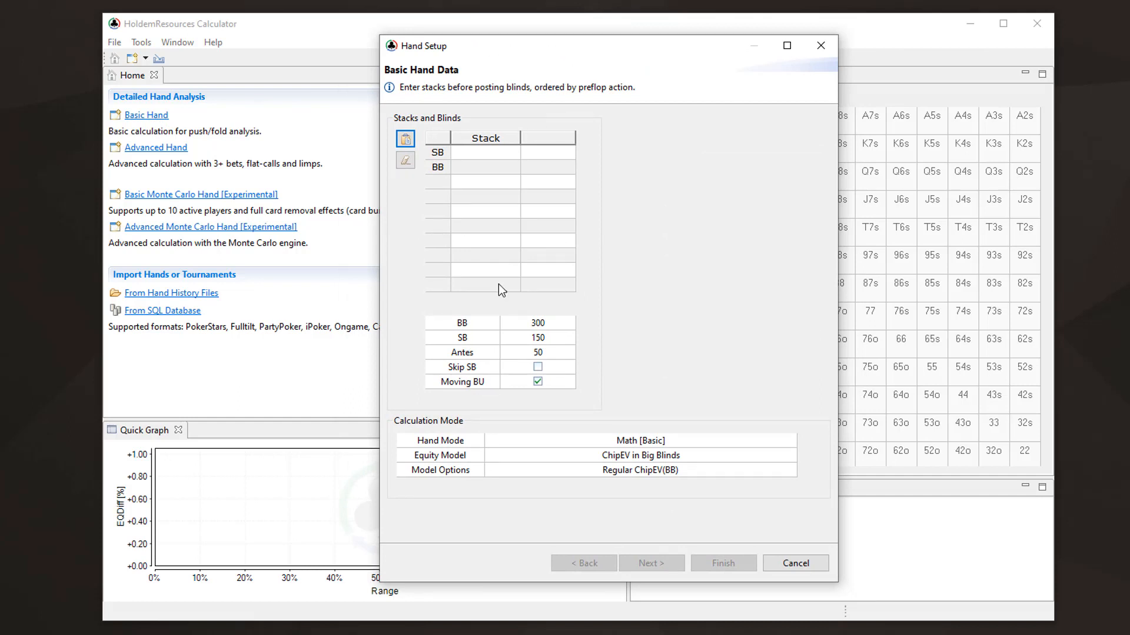
click(405, 140)
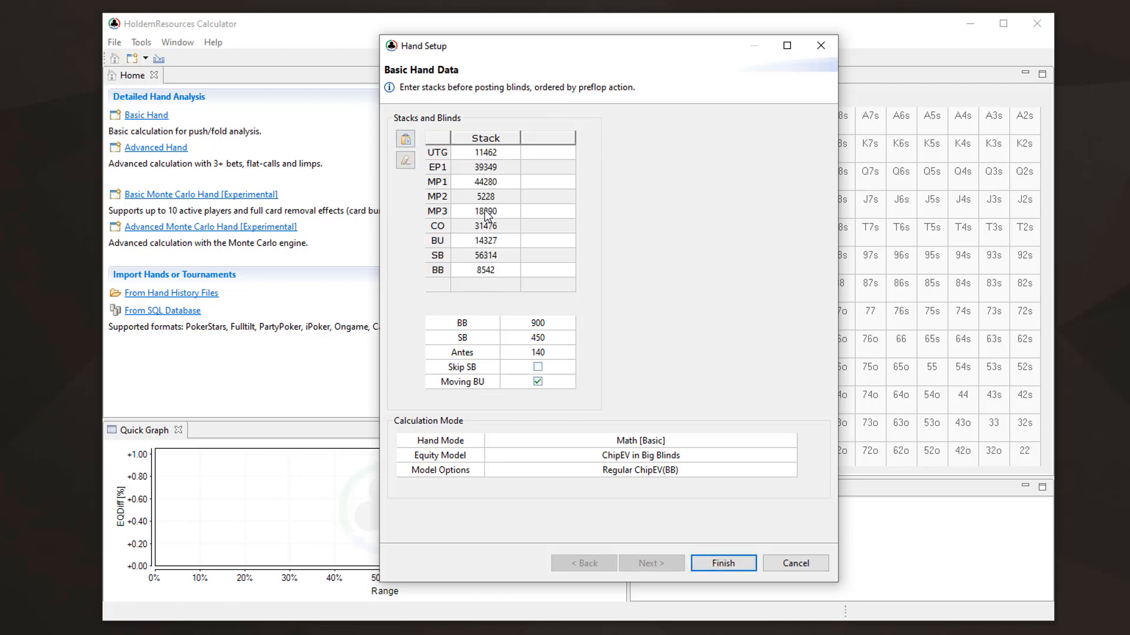
click(635, 454)
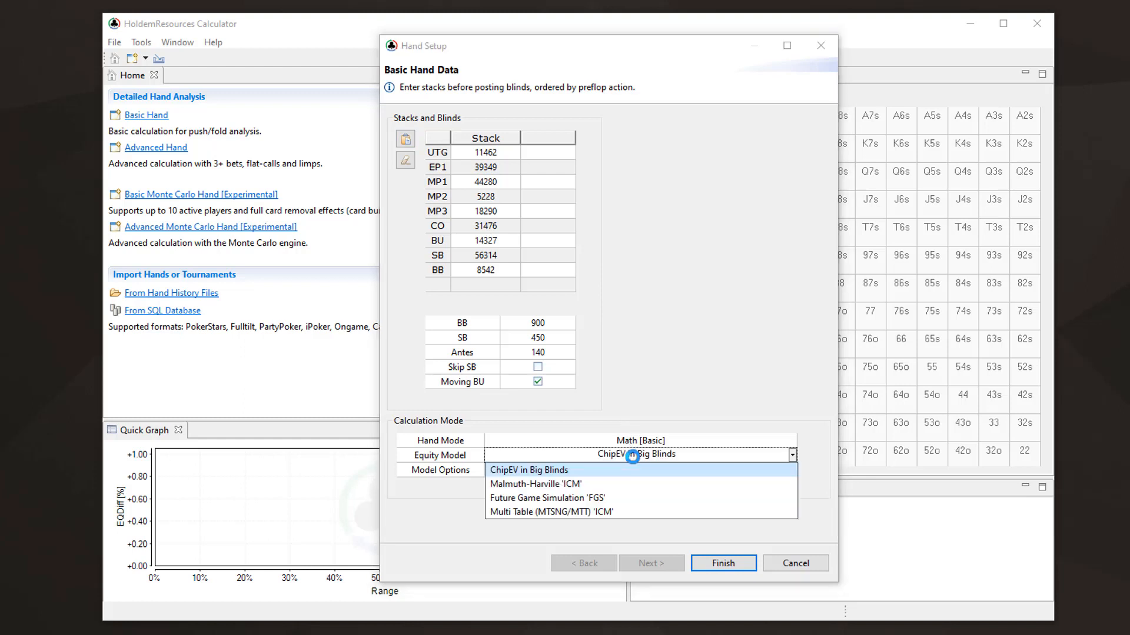
click(536, 513)
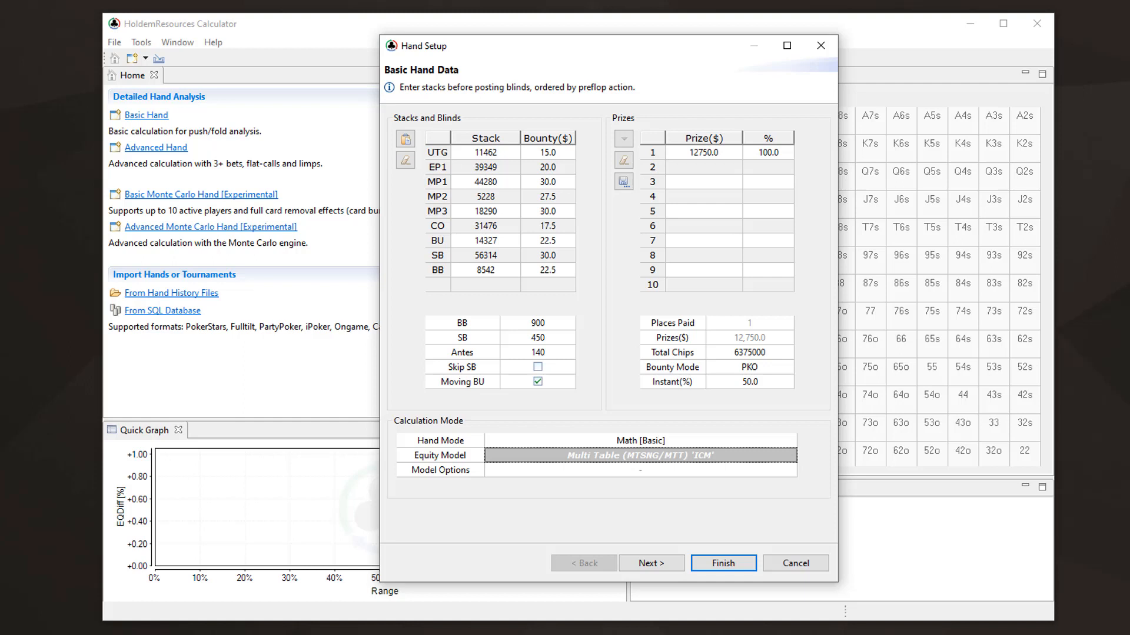
Set the bounty mode to PKO with an instant bounty share of 50.0%
click(755, 368)
click(755, 368)
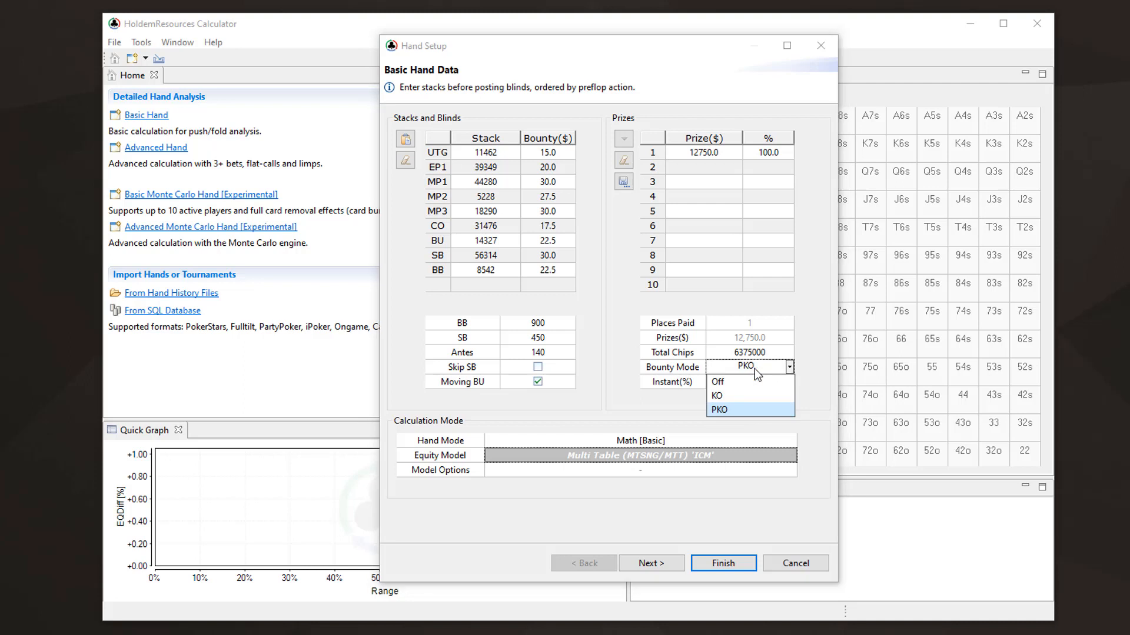
click(733, 406)
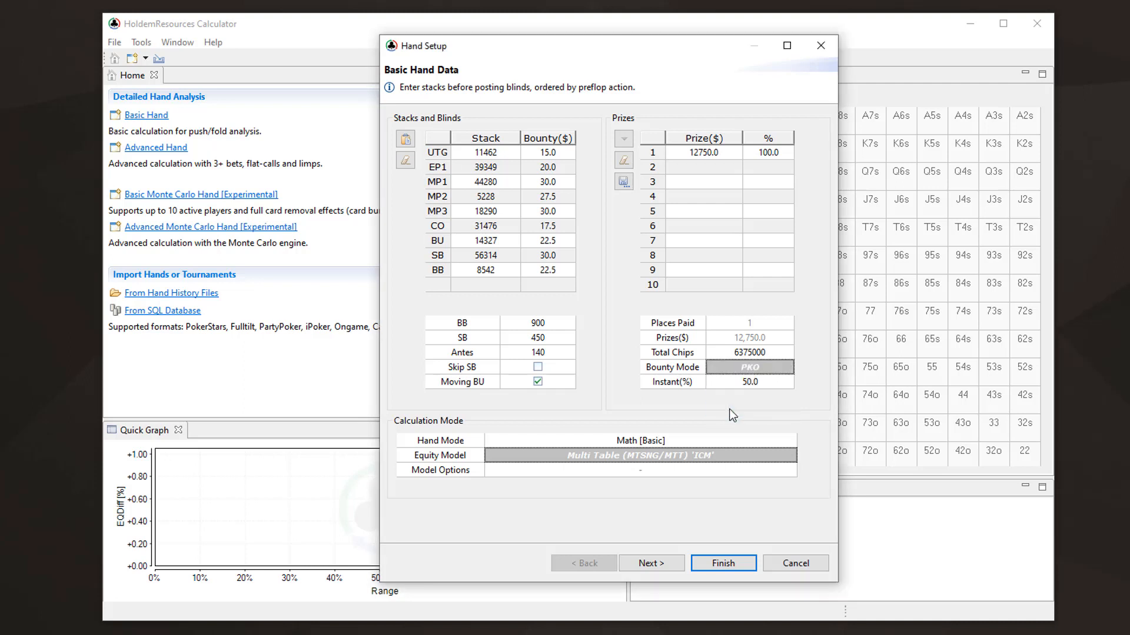
click(751, 383)
click(751, 383)
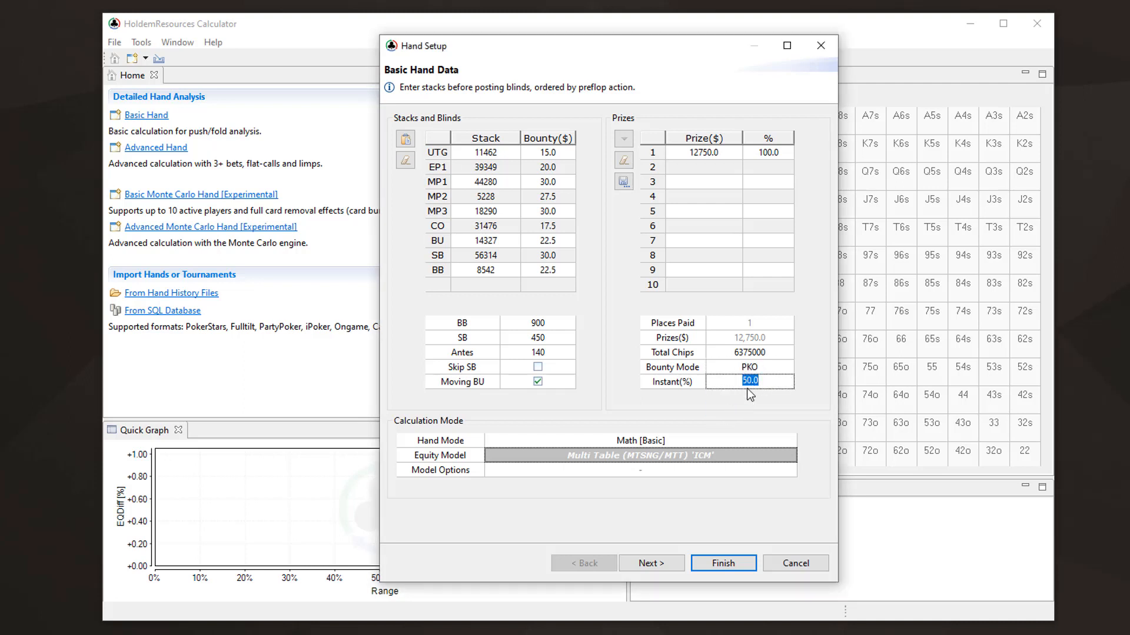
click(797, 397)
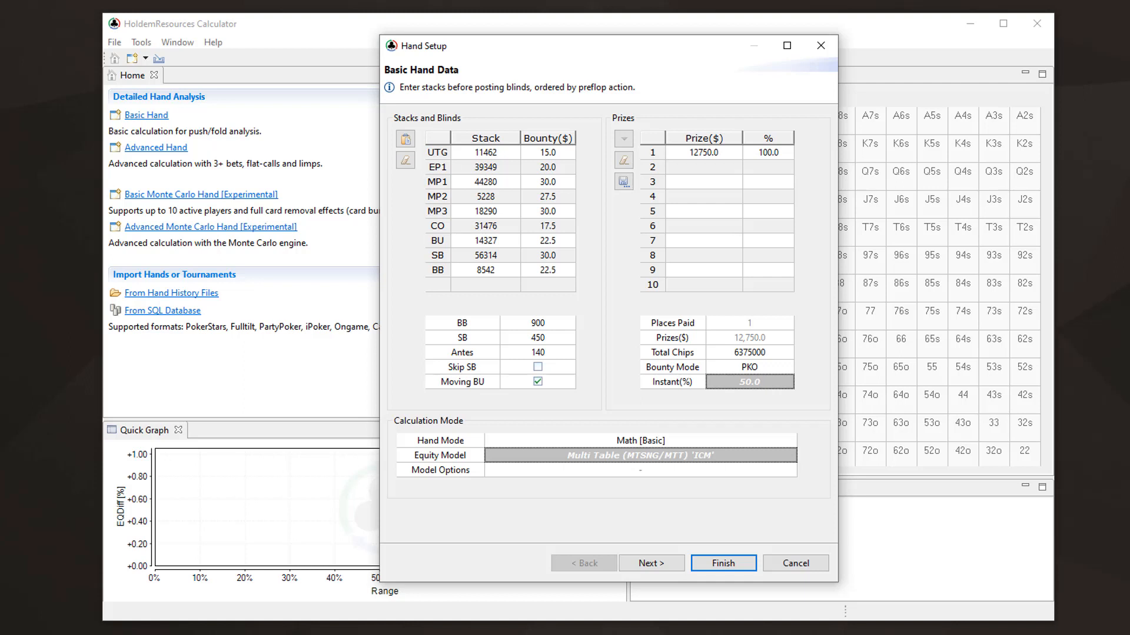
Set the tournament's total chips to 6685000
click(749, 353)
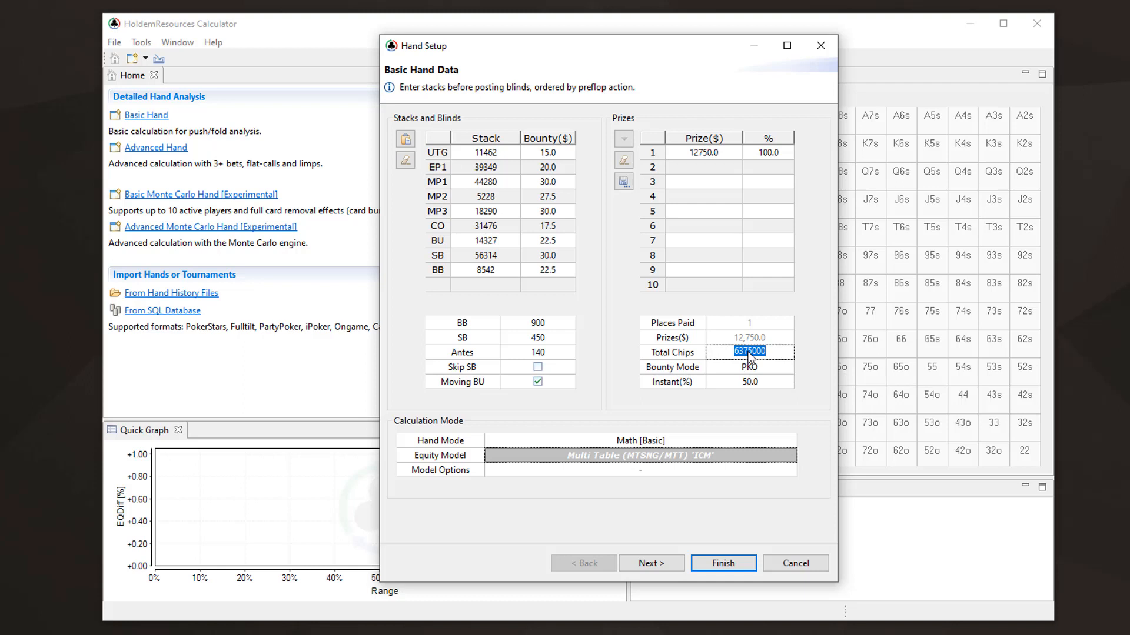
text(6685000)
key(Return)
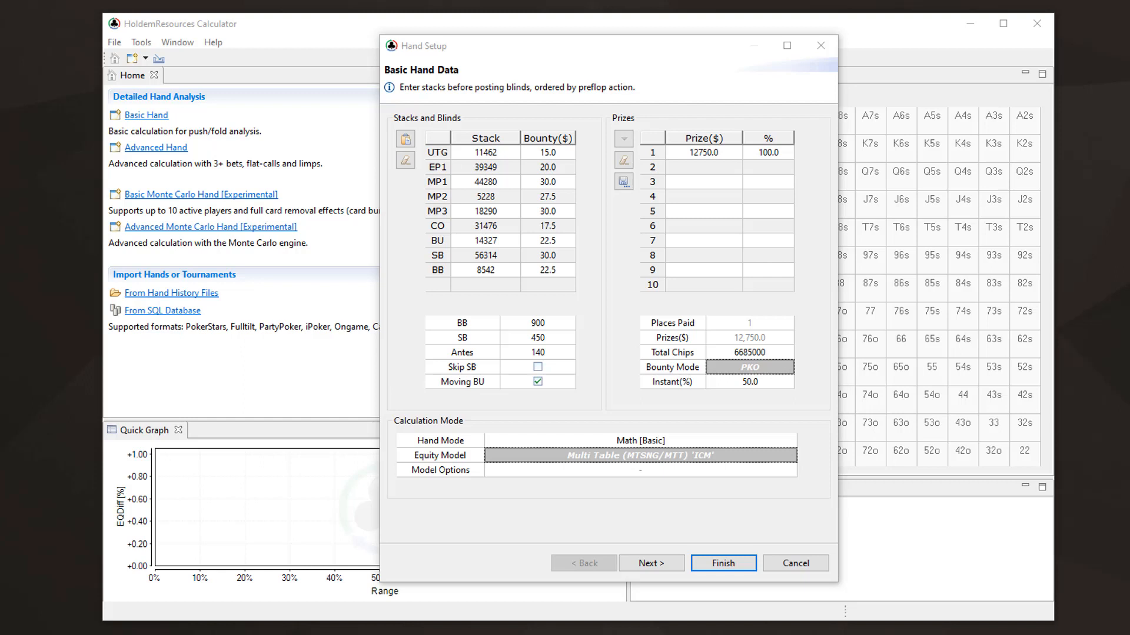
Enter the prizes for places 1 to 3 as 1432.39, 1431.52 and 719.36
click(699, 153)
text(14)
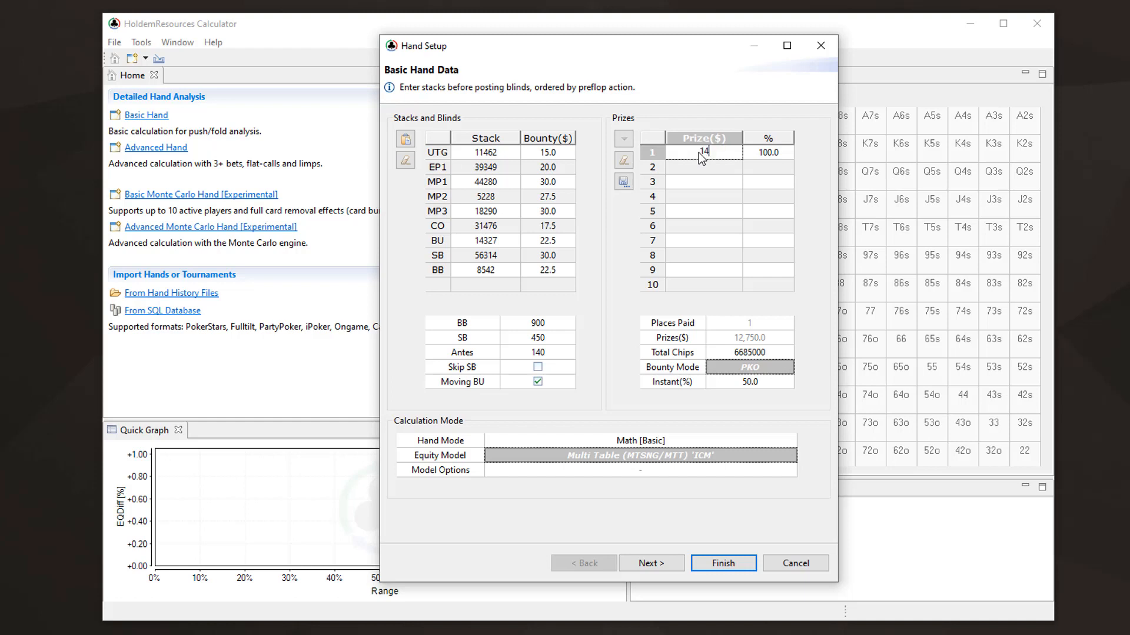
text(32.39)
key(Return)
text(1431.52)
key(Return)
text(719.36)
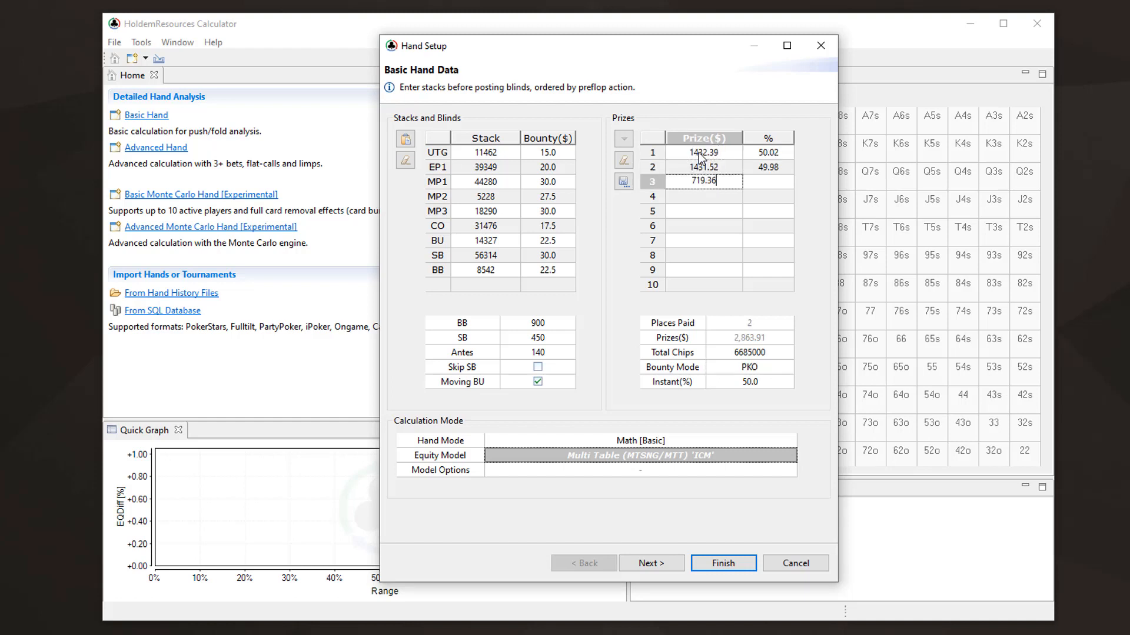
key(Return)
Enter the prizes for places 4 to 7 as 512.99, 365.93, 261.1 and 199.52
text(512.99)
key(Return)
text(365.93)
key(Return)
text(261.1)
key(Return)
text(199)
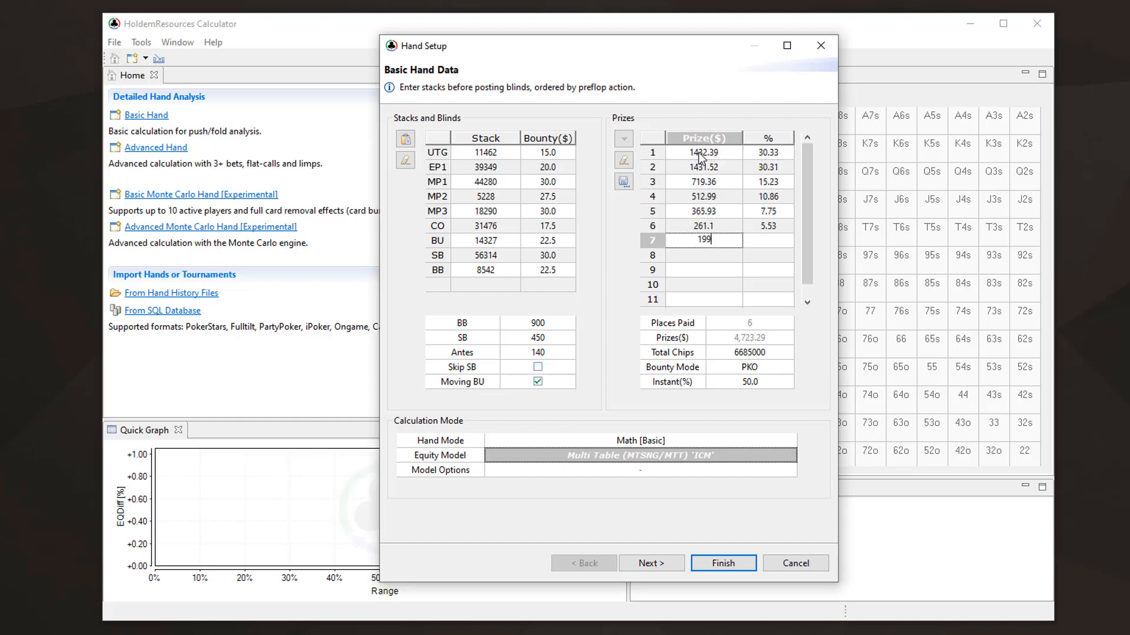
text(.52)
Enter the prizes for places 8 to 10 as 159.87, 129.83 and 106.63
key(Return)
text(159.87)
key(Return)
text(129.83)
key(Return)
text(1)
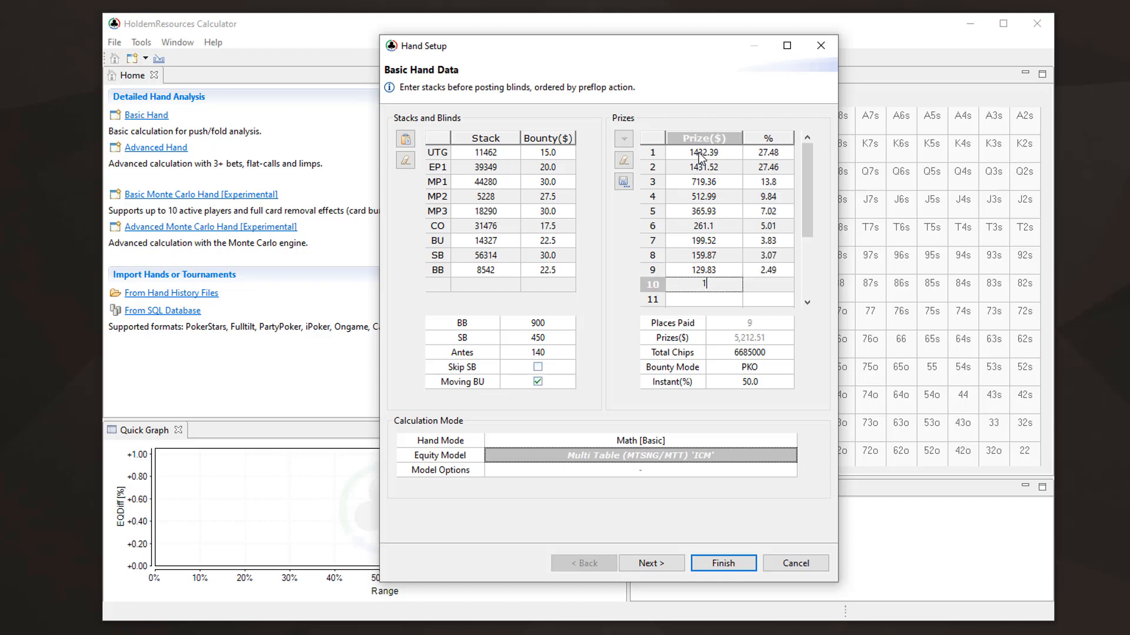
text(06.63)
key(Return)
key(Return)
key(Return)
key(Return)
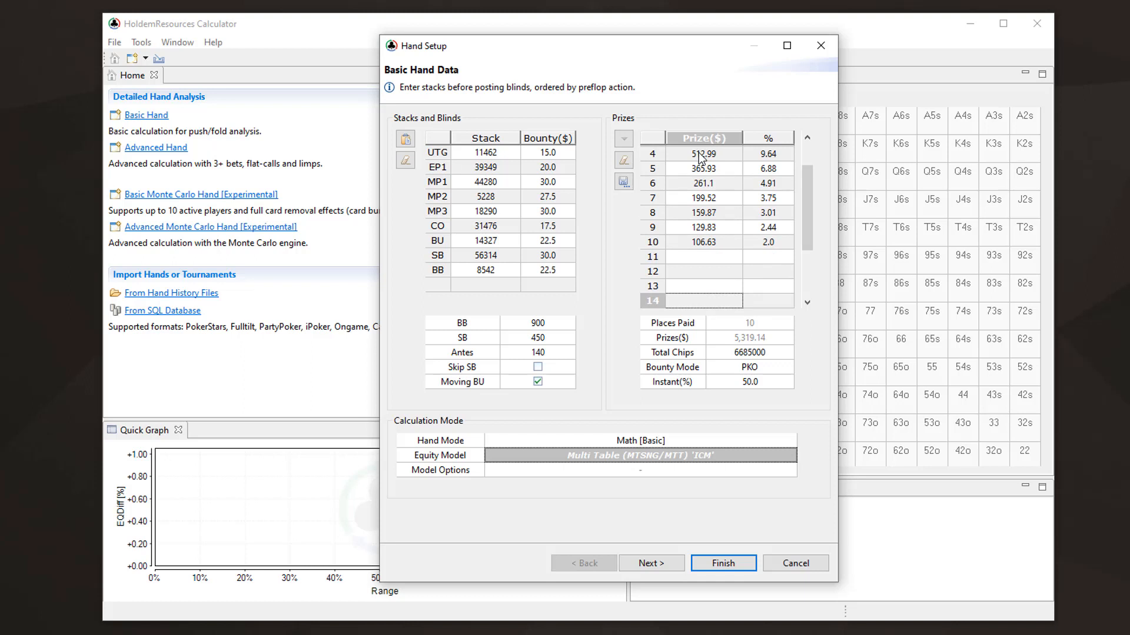
Enter a prize of 88.26 for place 14 and 75.07 for place 18, leaving the rows between them blank
text(88.26)
key(Return)
key(Return)
key(Return)
key(Return)
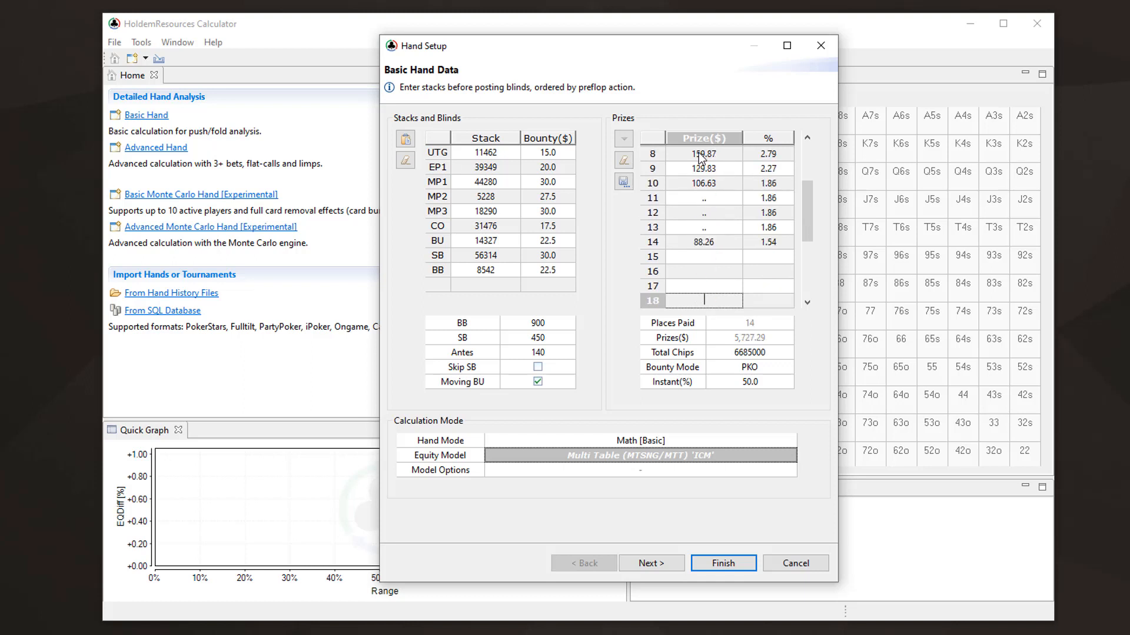
text(75.07)
key(Return)
key(Return)
key(Return)
key(Return)
key(Return)
key(Return)
key(Return)
key(Return)
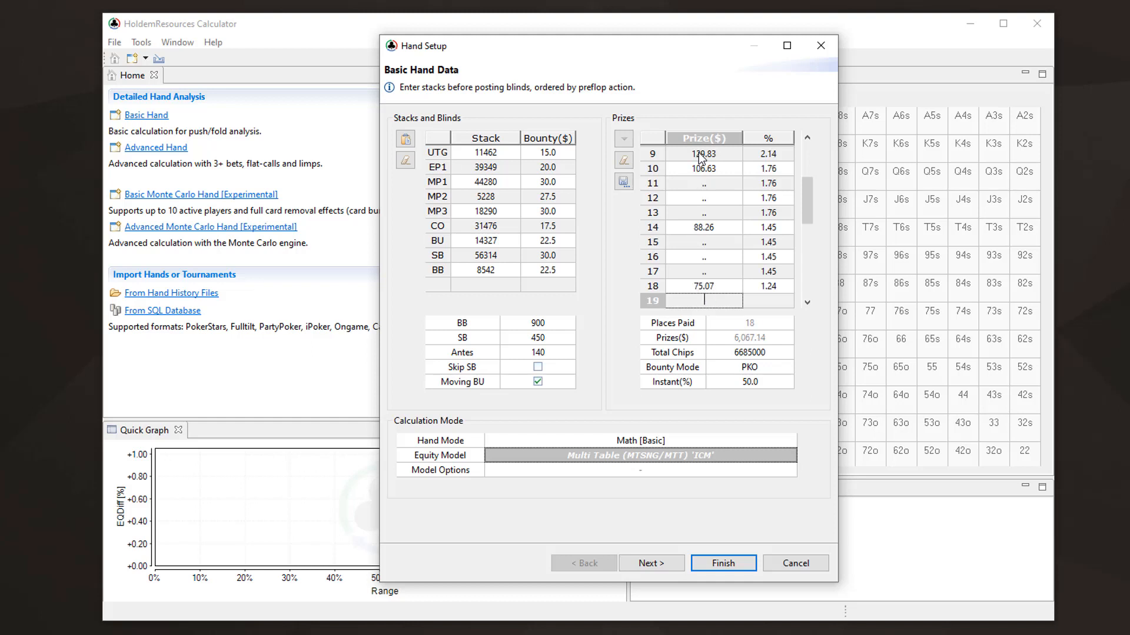
Enter a prize of 63.2 for place 27, and fill in the prize for place 45
key(Return)
text(63.2)
key(Return)
key(Return)
key(Return)
key(Return)
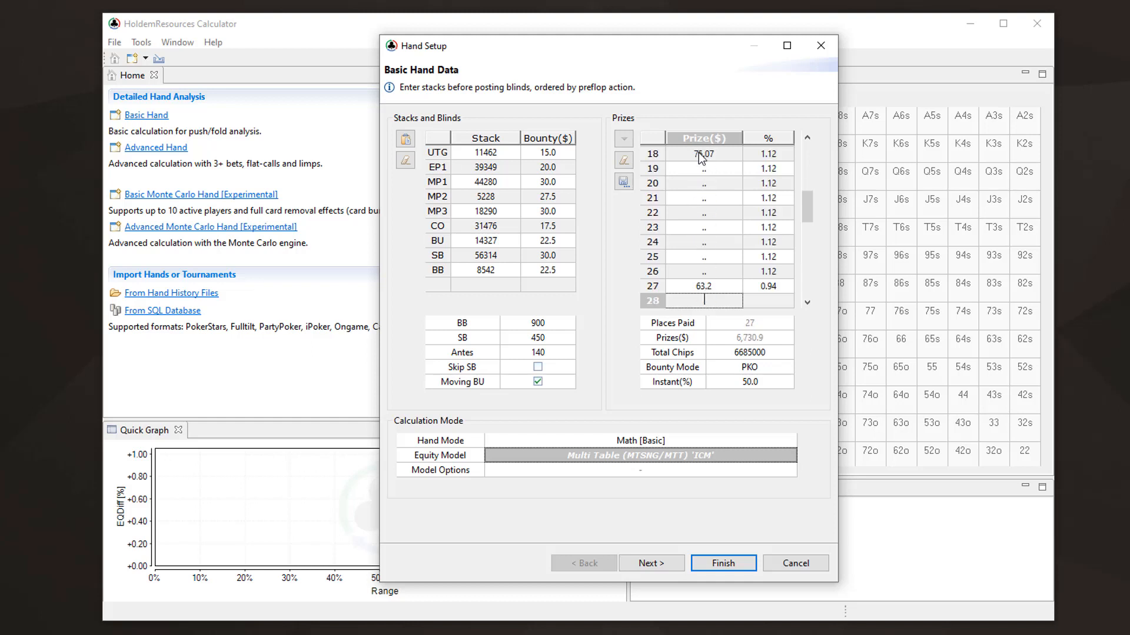
key(Return)
key(Return)
key(Return)
key(Return)
key(Return)
key(Return)
key(Return)
key(Return)
key(Return)
key(Return)
key(Return)
key(Return)
key(Return)
key(Return)
text(51.6)
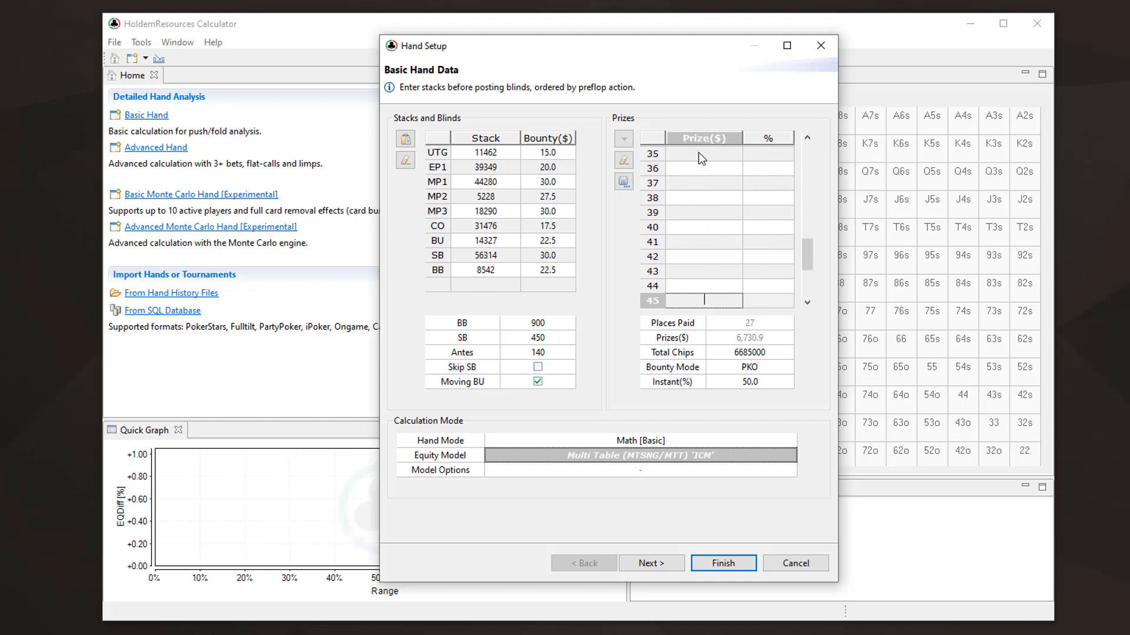
key(Return)
key(Return)
key(Return)
key(Return)
key(Return)
key(Return)
key(Return)
key(Return)
key(Return)
key(Return)
key(Return)
key(Return)
key(Return)
key(Return)
key(Return)
key(Return)
key(Return)
key(Return)
key(Return)
key(Return)
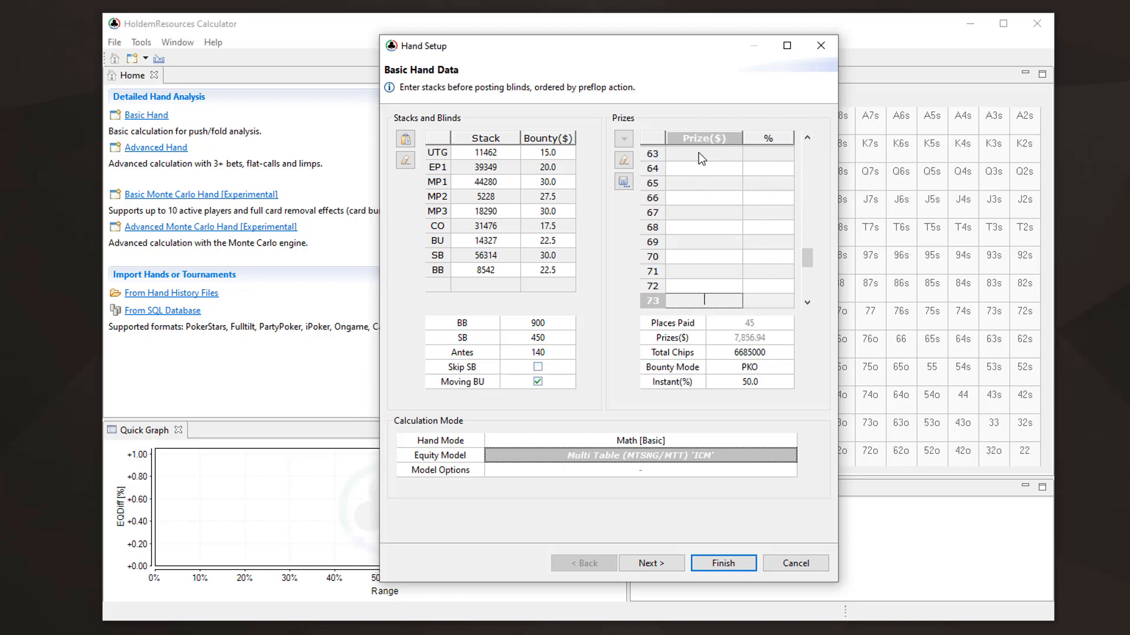
Fill in the prizes for places 72 and 108, skipping the rows between them
text(51.22)
key(Return)
key(Return)
key(Return)
key(Return)
key(Return)
key(Return)
key(Return)
key(Return)
key(Return)
key(Return)
key(Return)
key(Return)
key(Return)
key(Return)
key(Return)
key(Return)
key(Return)
key(Return)
key(Return)
key(Return)
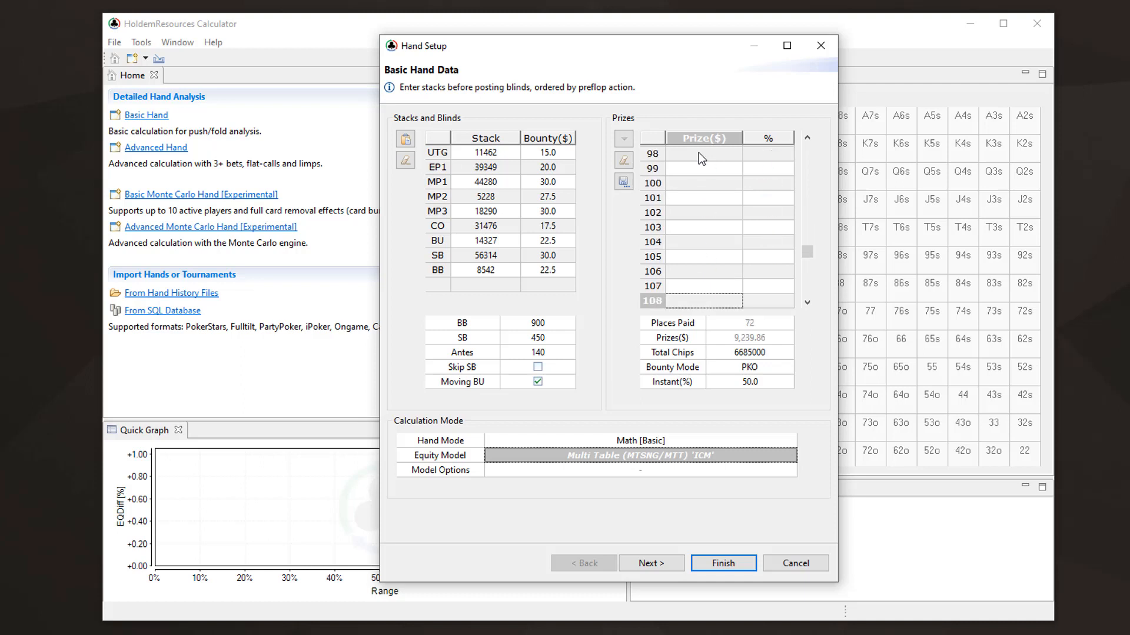
text(29.33)
key(Return)
key(Return)
key(Return)
key(Return)
key(Return)
key(Return)
key(Return)
key(Return)
key(Return)
key(Return)
key(Return)
key(Return)
key(Return)
key(Return)
key(Return)
key(Return)
key(Return)
key(Return)
key(Return)
key(Return)
Enter a prize of 19.57 for both place 153 and place 224
text(19.57)
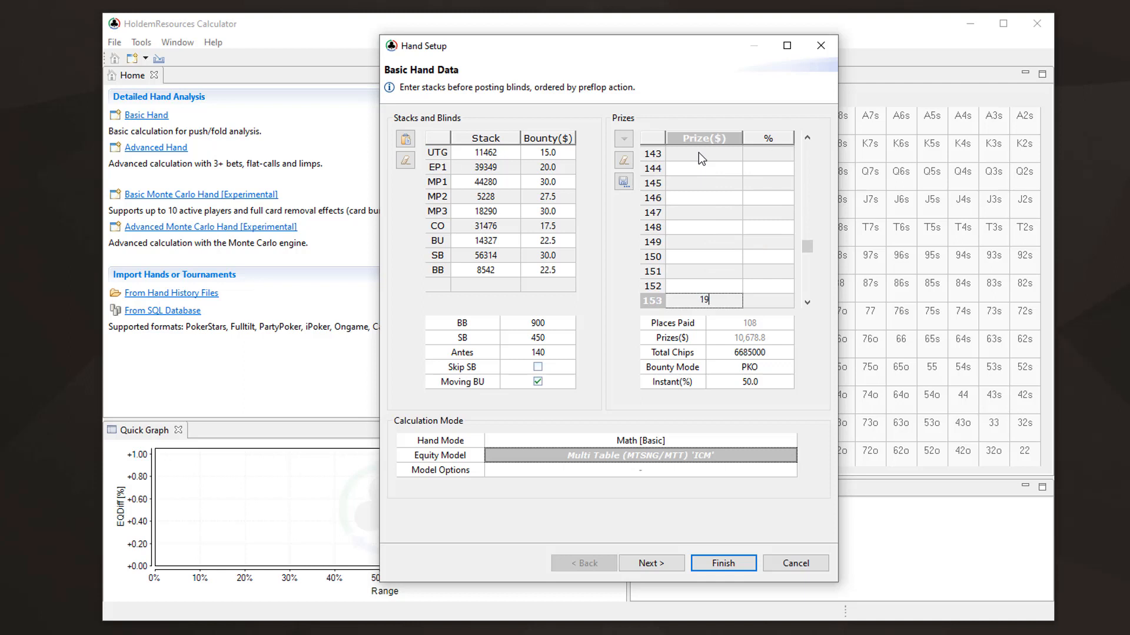
key(Return)
key(Return)
key(Return)
key(Return)
key(Return)
key(Return)
key(Return)
key(Return)
key(Return)
key(Return)
key(Return)
key(Return)
key(Return)
key(Return)
key(Return)
key(Return)
key(Return)
key(Return)
key(Return)
key(Return)
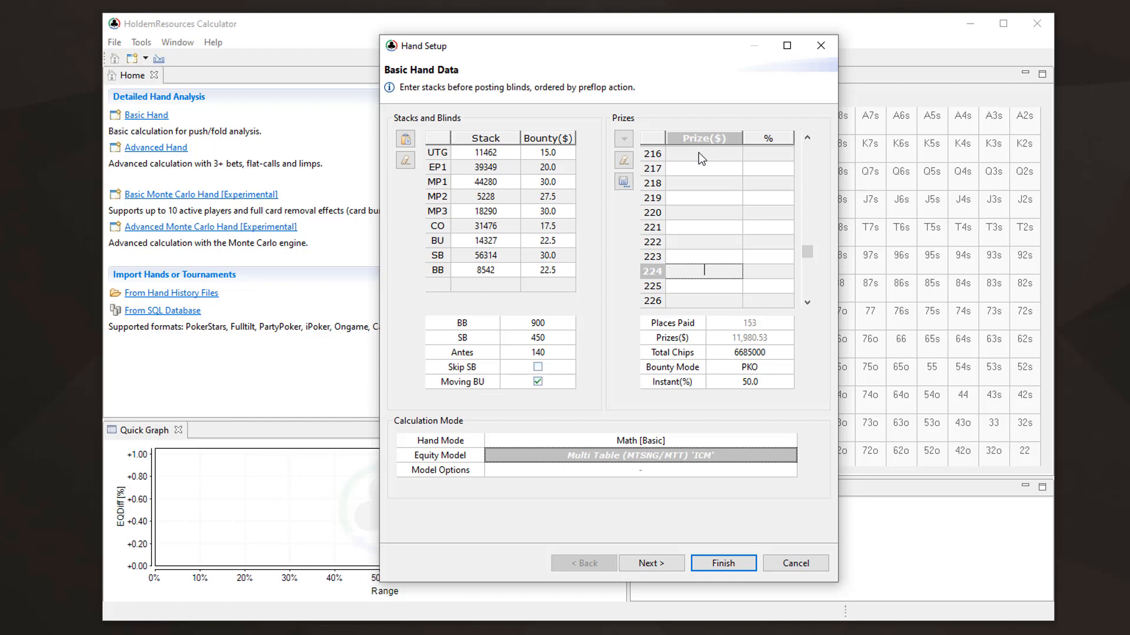
text(19.57)
key(Return)
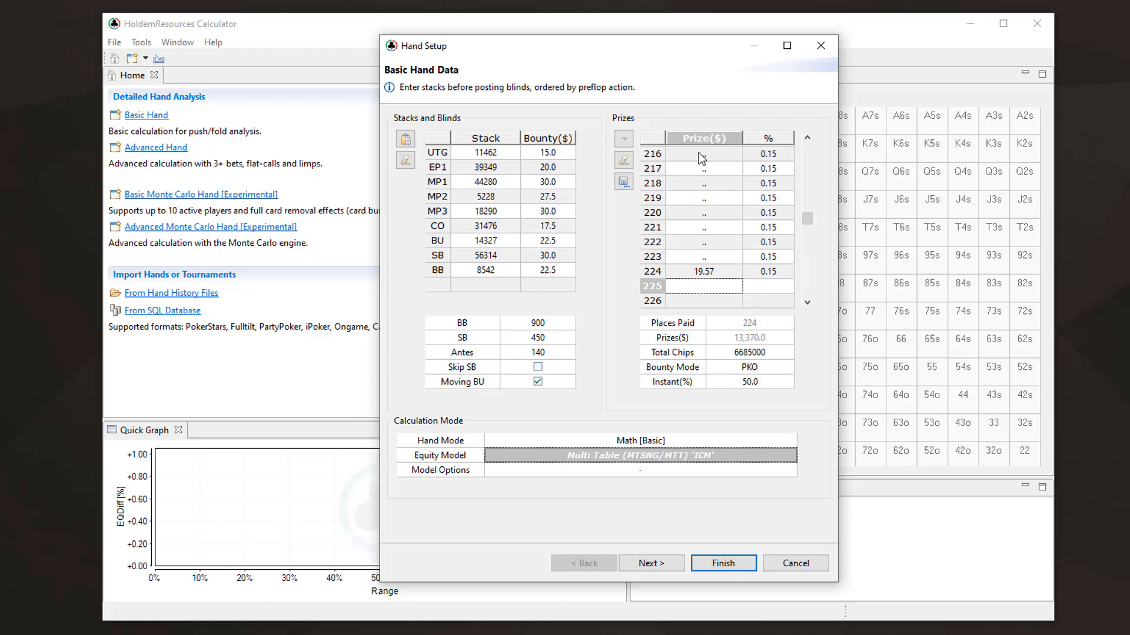
Generate randomized MTT stacks for the other tables with 232 remaining players, and run the hand calculation
drag(808, 218, 806, 142)
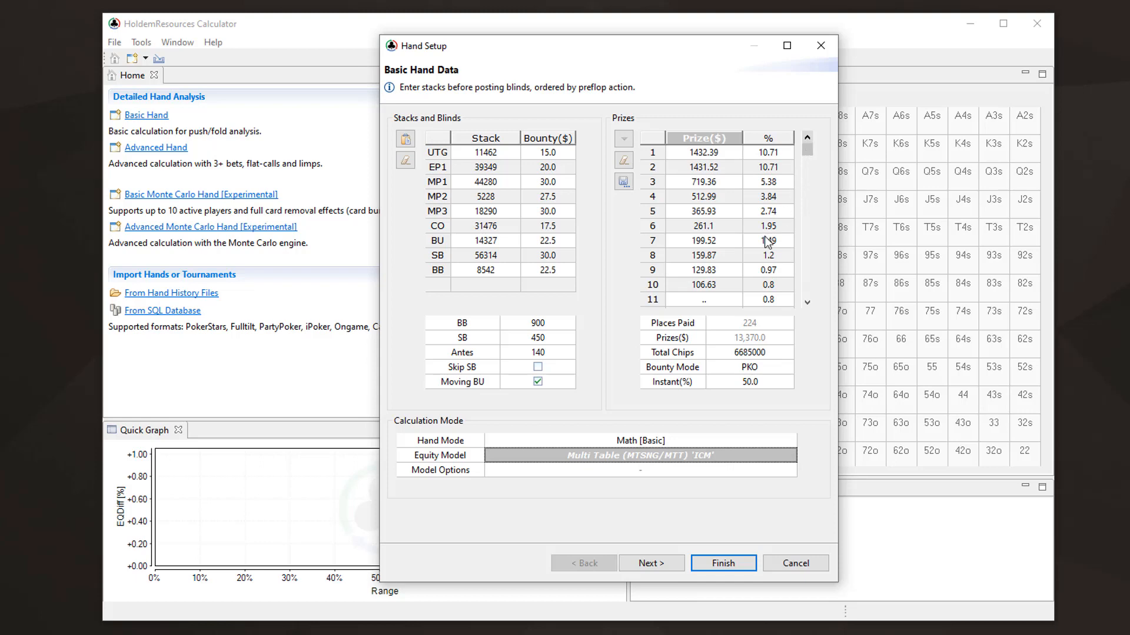
click(645, 563)
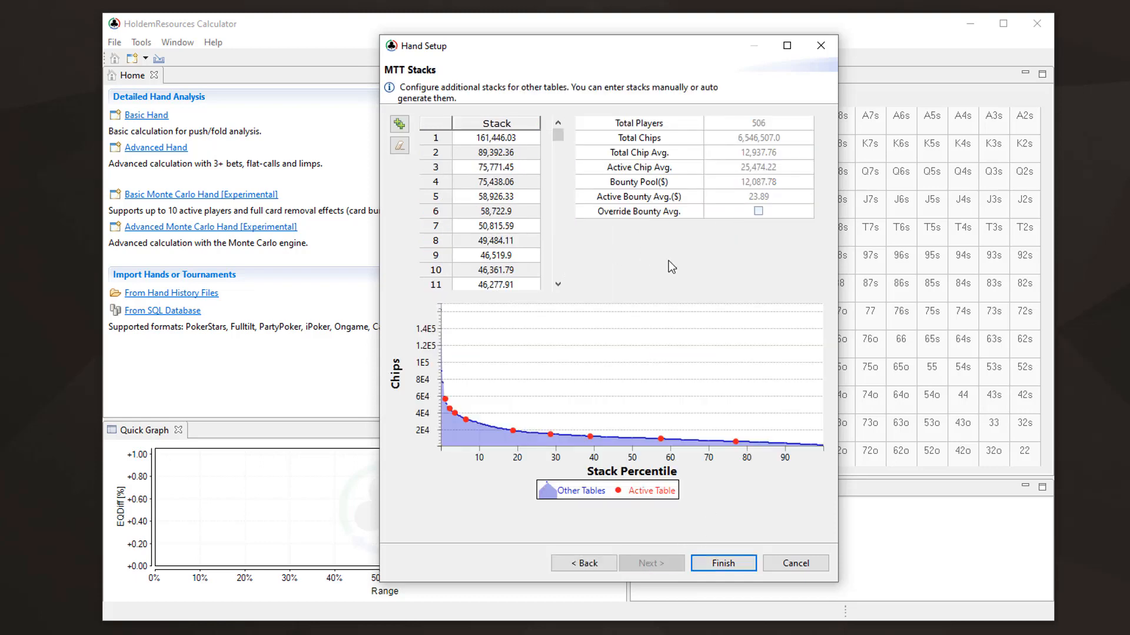
click(399, 125)
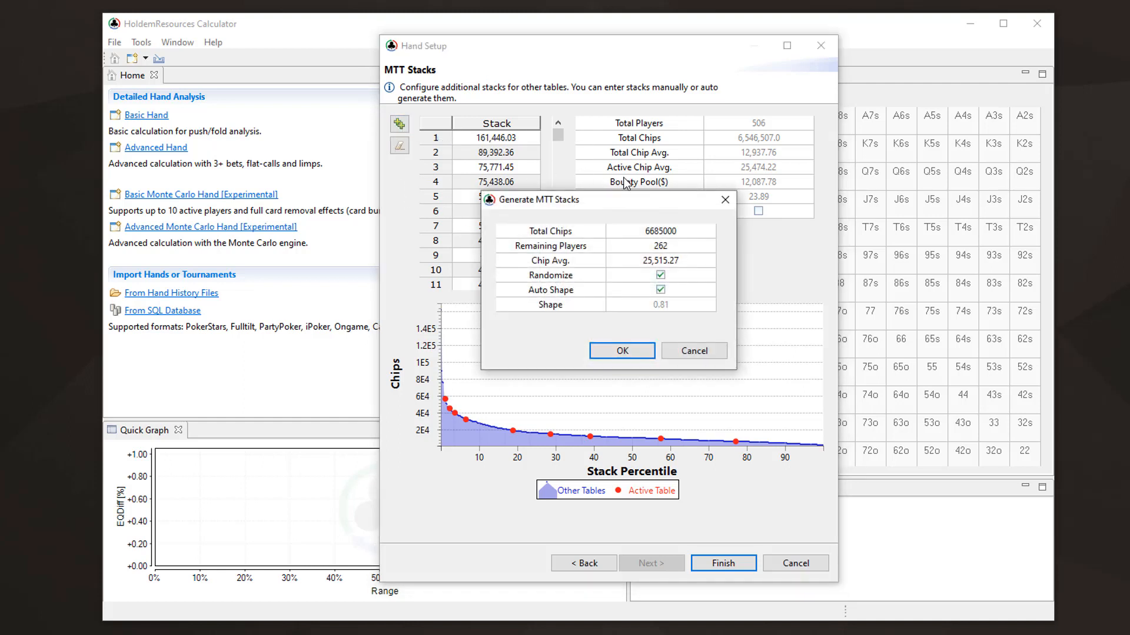
click(661, 245)
text(232)
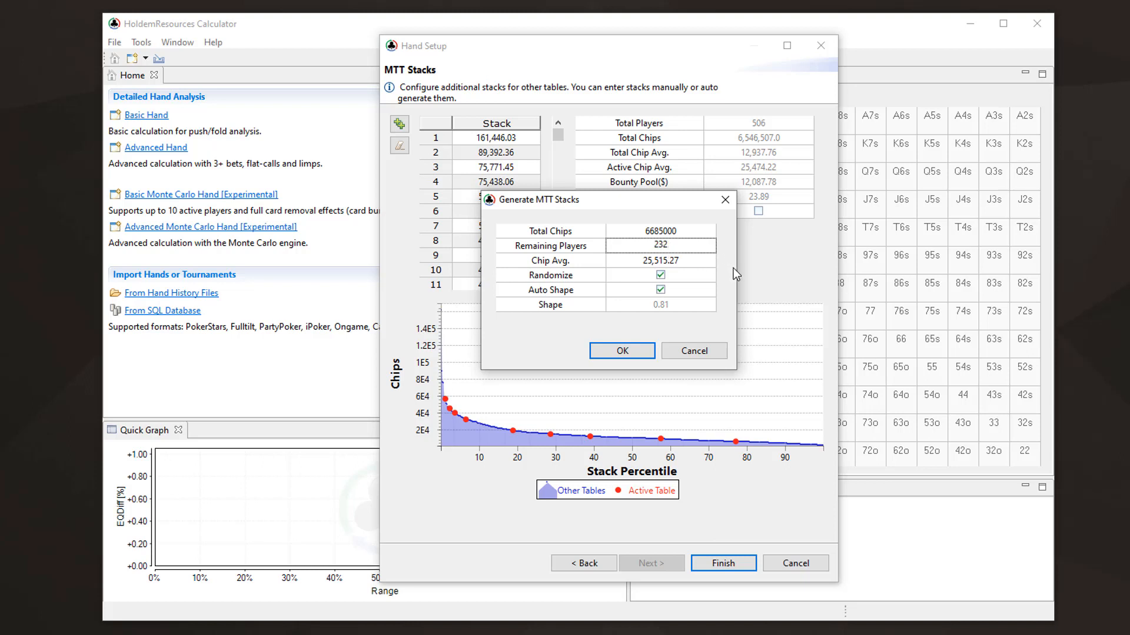
key(Return)
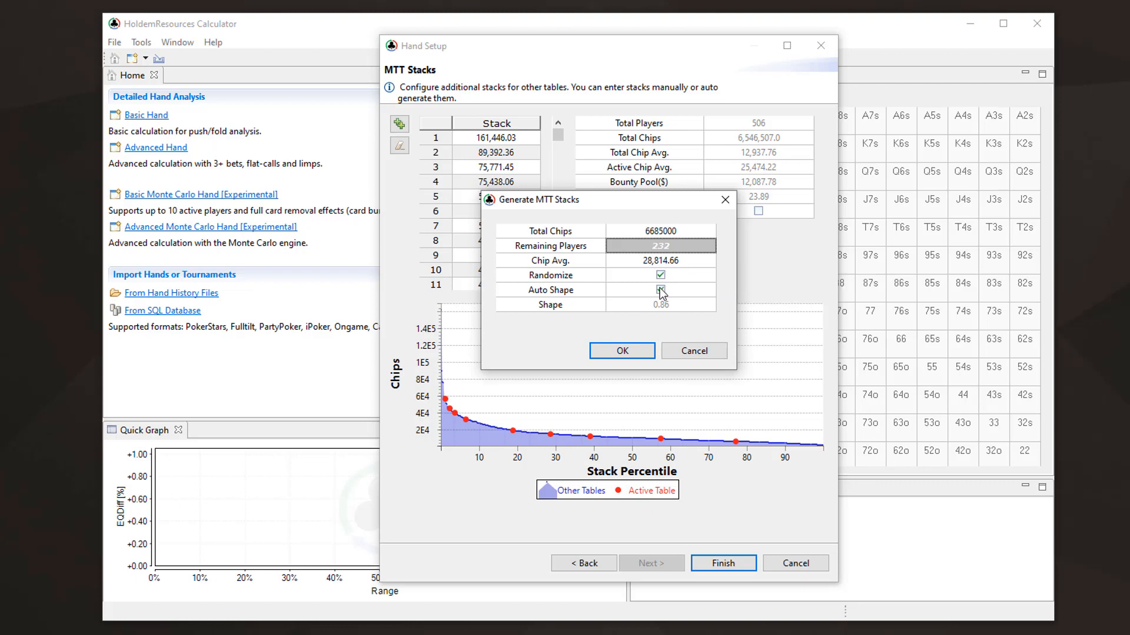
click(622, 353)
click(723, 564)
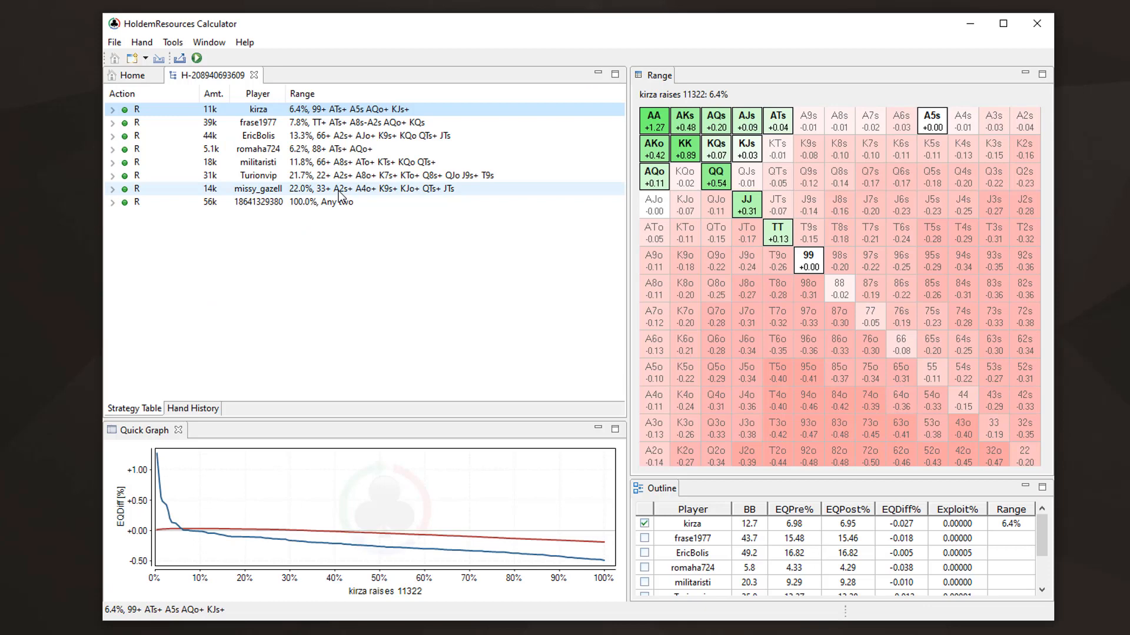
Examine the button's 14k raise range and the calling ranges of the big blind and small blind against it
click(340, 194)
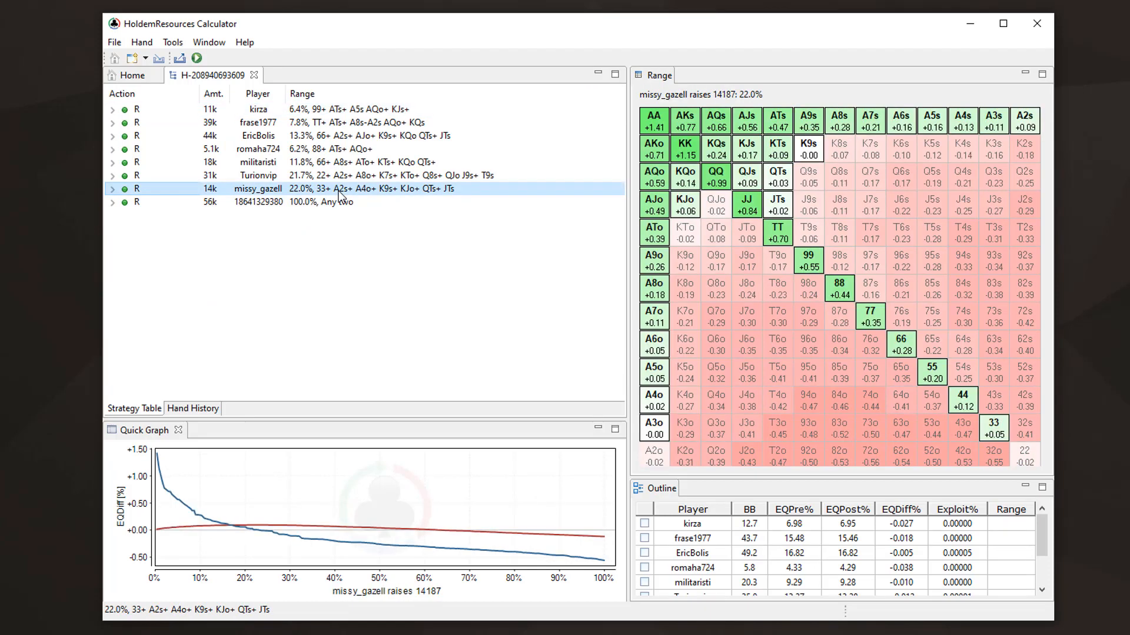
click(111, 189)
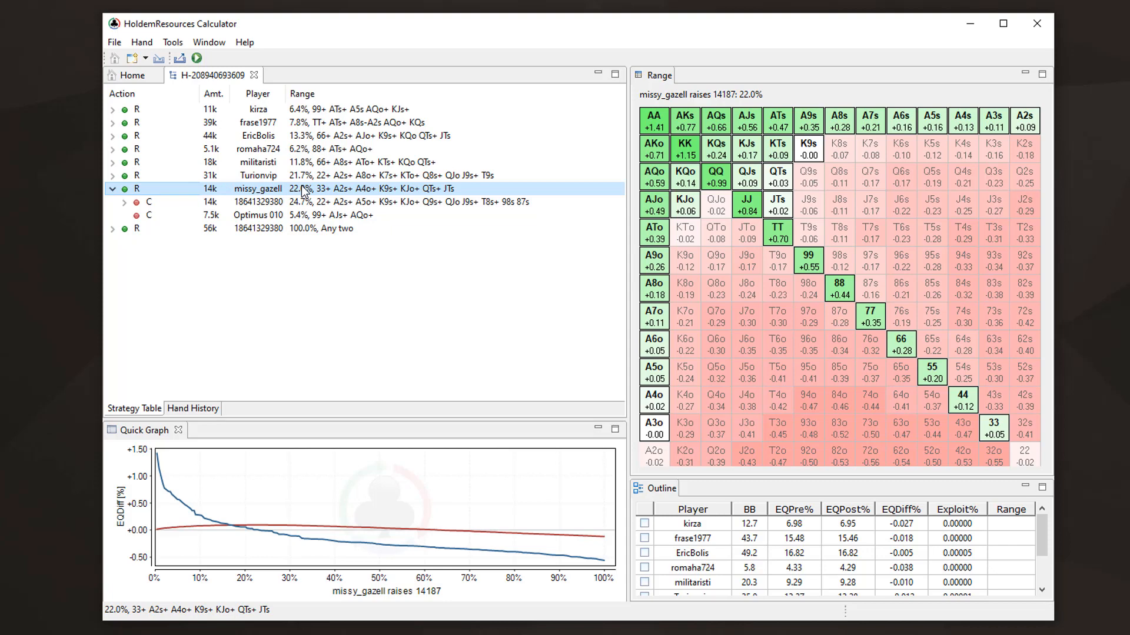
click(321, 216)
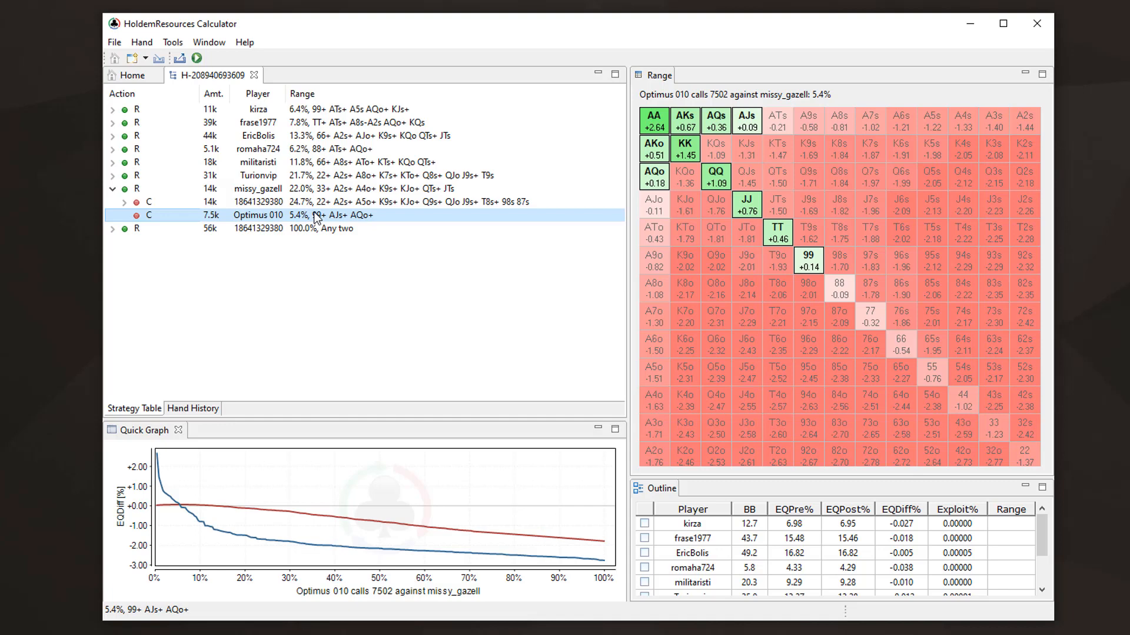
click(319, 203)
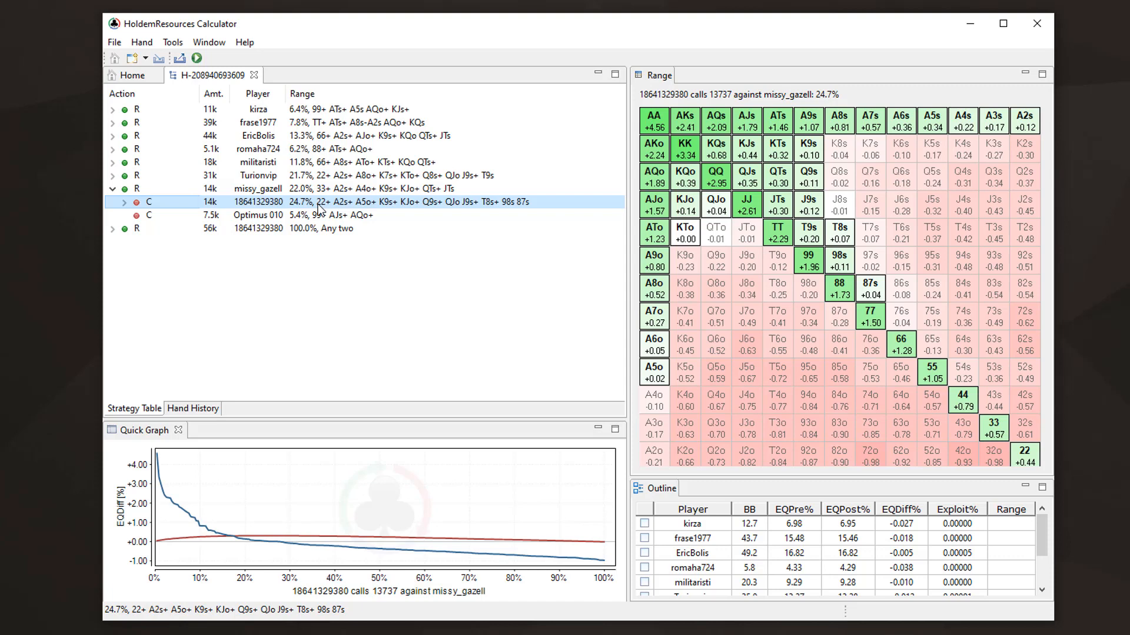
Go back to the button's 14k raise range in the first calculated hand
click(345, 190)
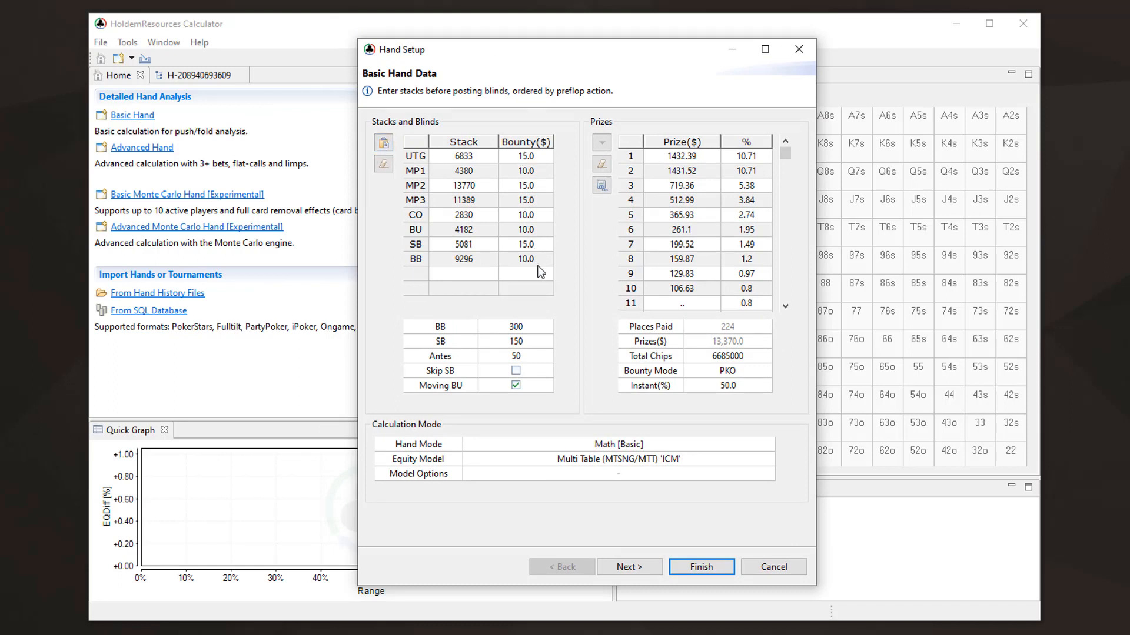
Clear the payout list, enter a single first-place prize of 12750, and set the bounty mode to PKO
mouse_move(531, 200)
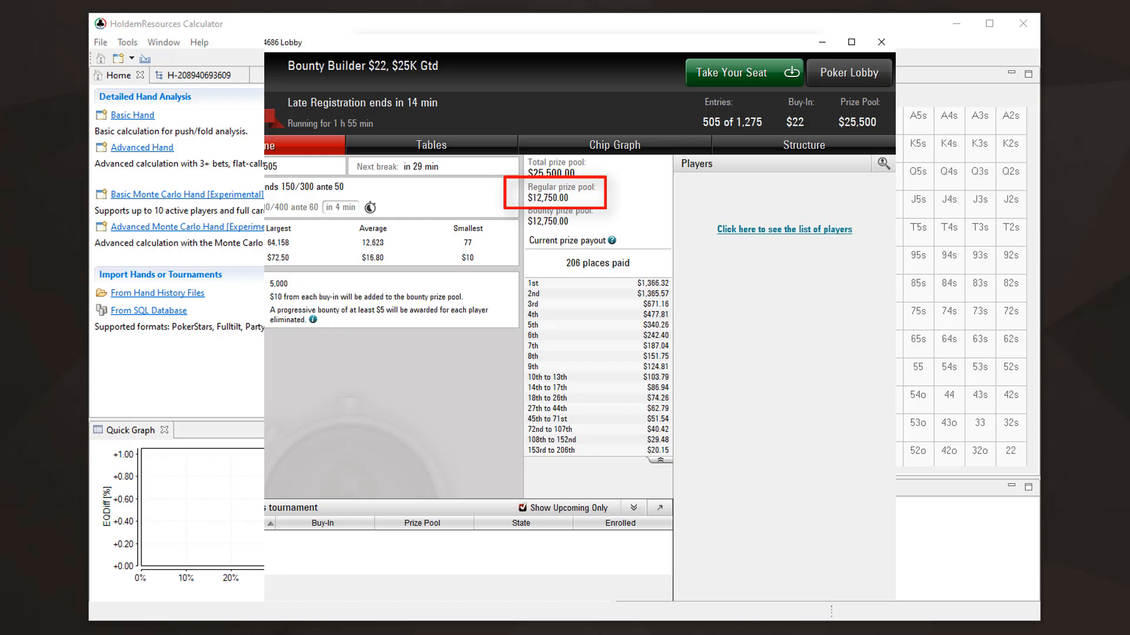
click(601, 164)
click(680, 155)
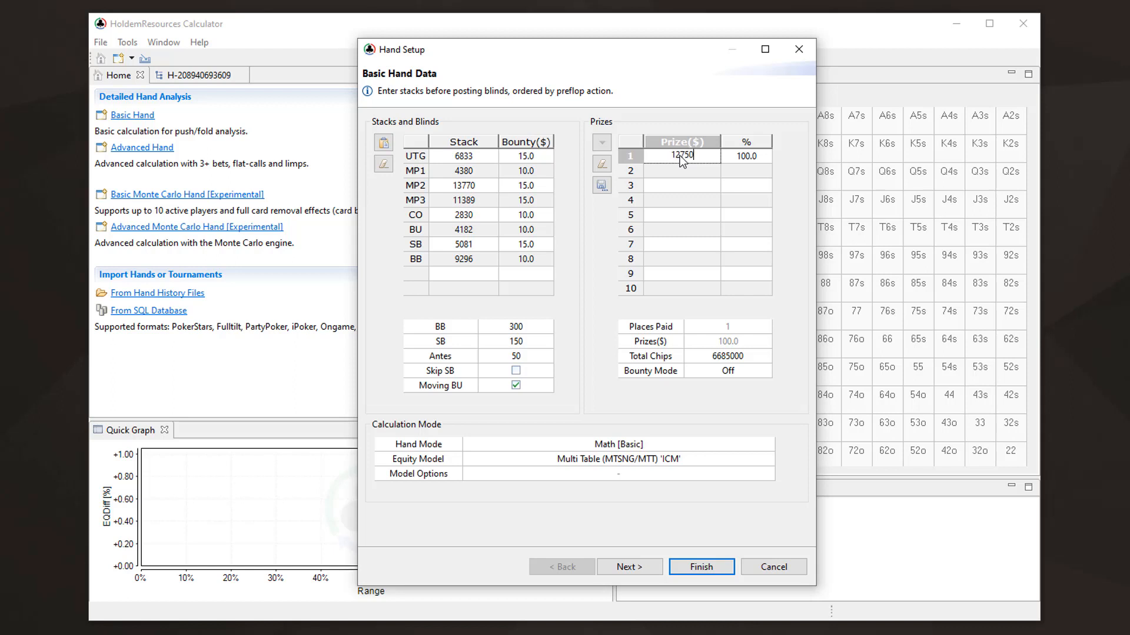
key(Return)
click(726, 372)
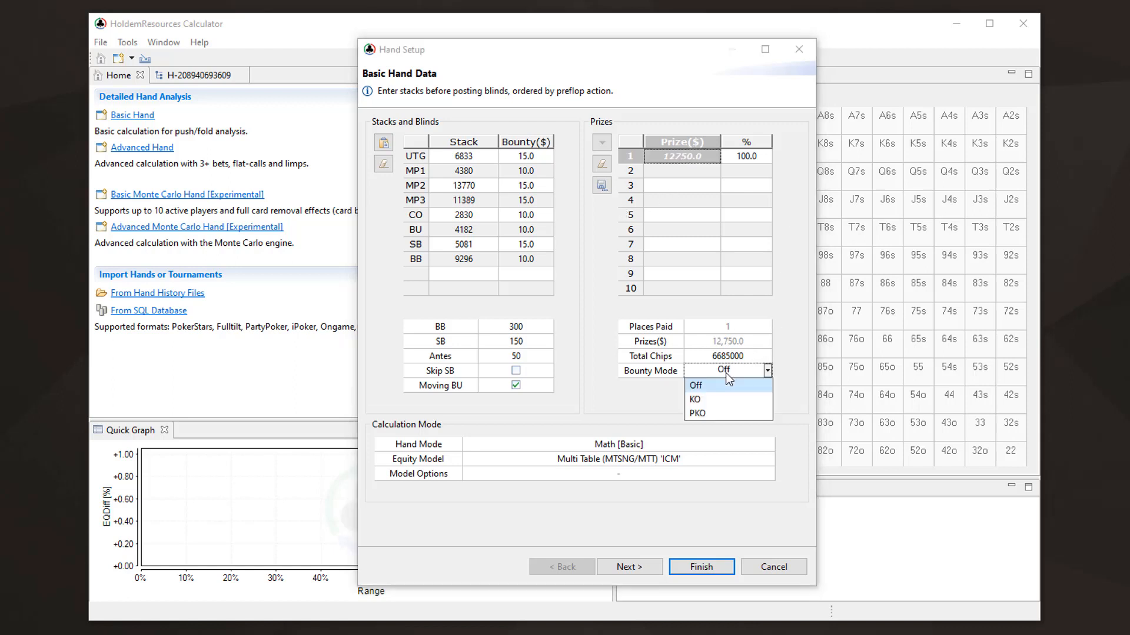
click(713, 412)
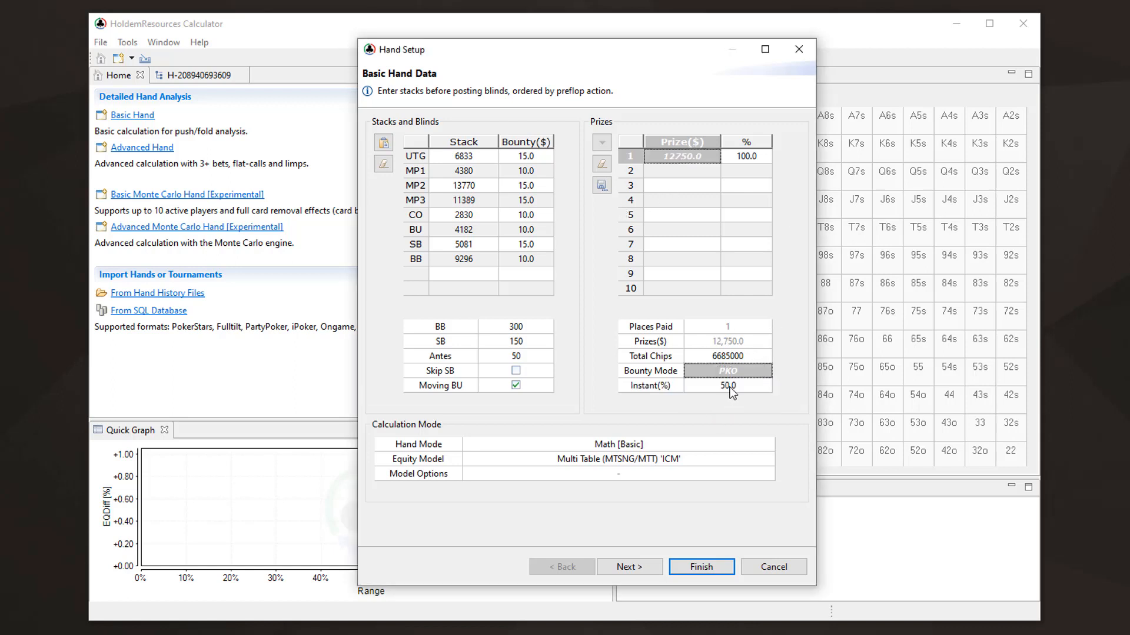
Set the tournament's total chips to 6375000
mouse_move(654, 392)
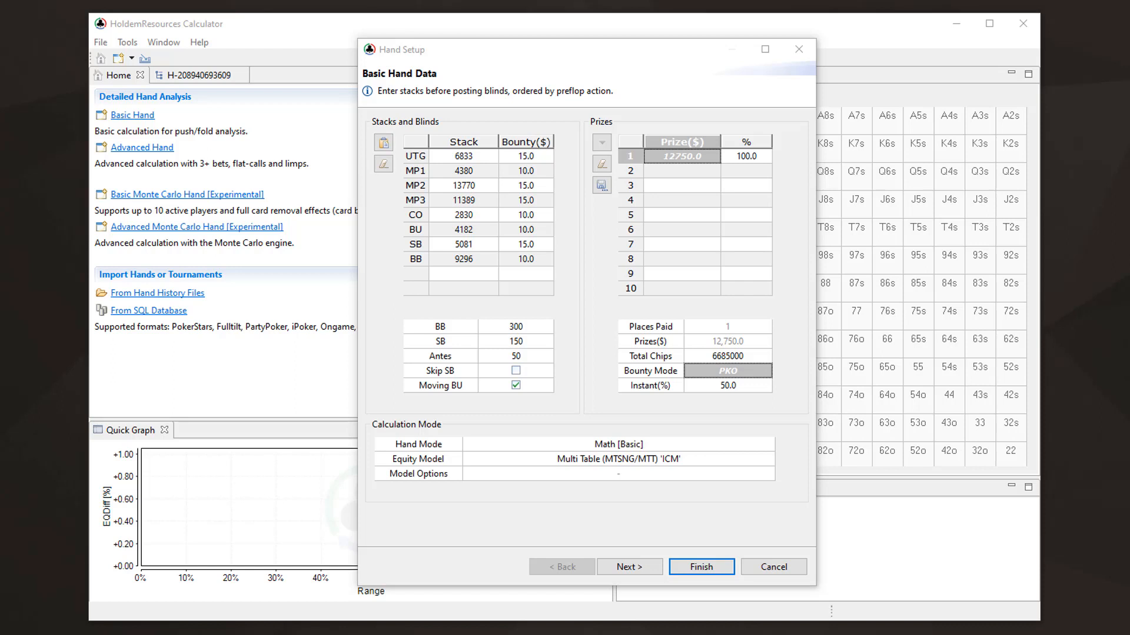
double_click(729, 356)
text(6,375,000)
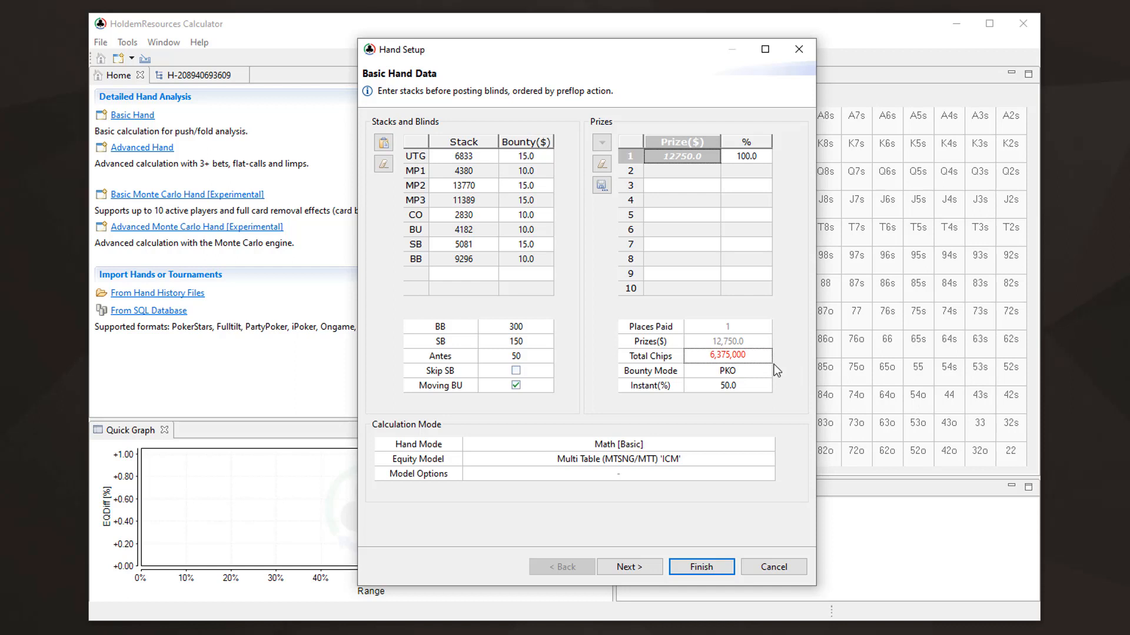
key(BackSpace)
key(BackSpace)
key(Return)
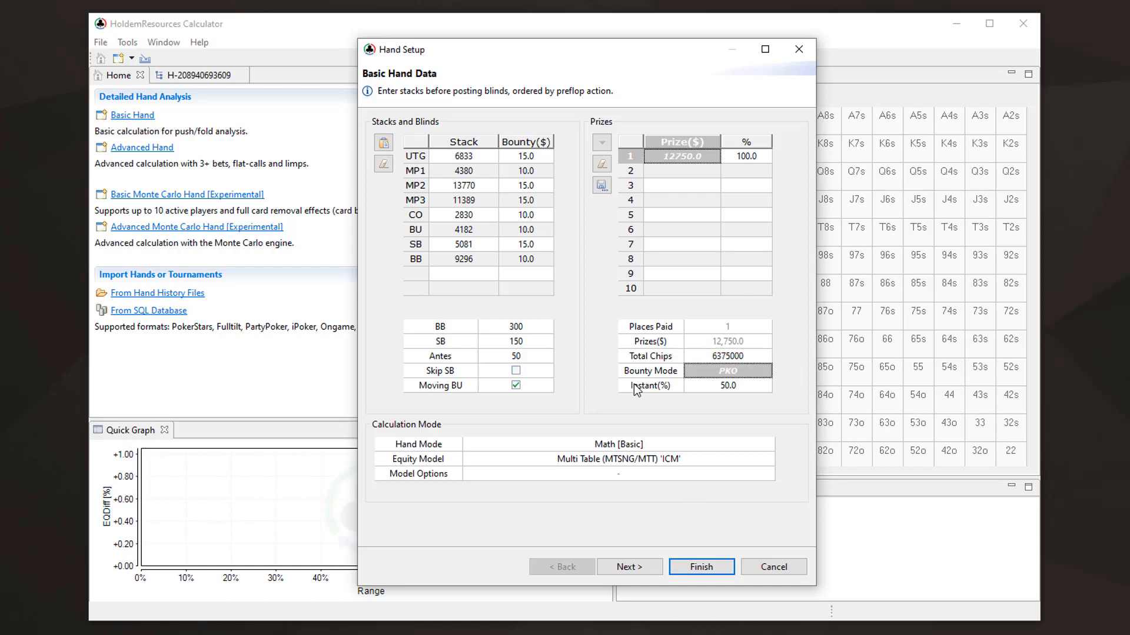
Generate randomized MTT stacks for the other tables with 505 remaining players, and run the hand calculation
click(649, 566)
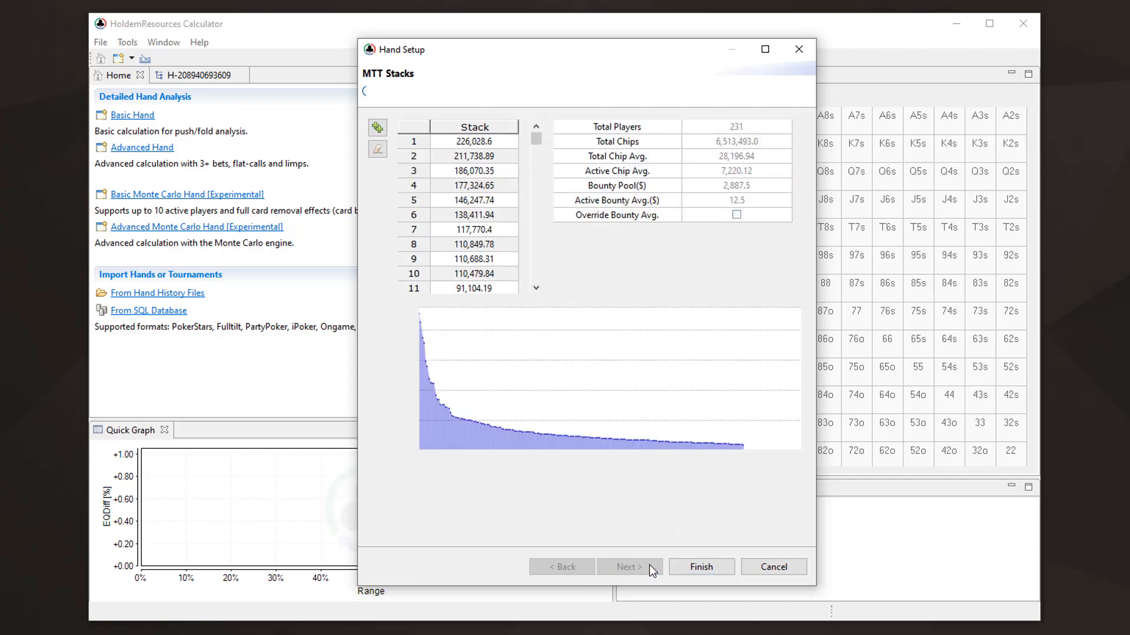
click(377, 128)
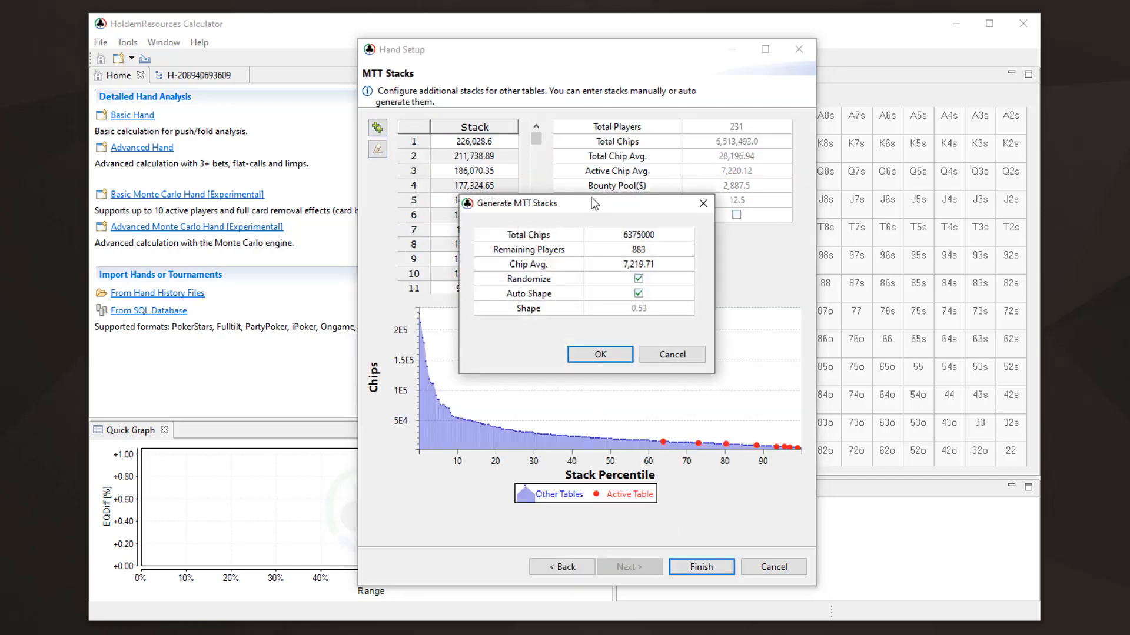
click(639, 252)
text(505)
key(Return)
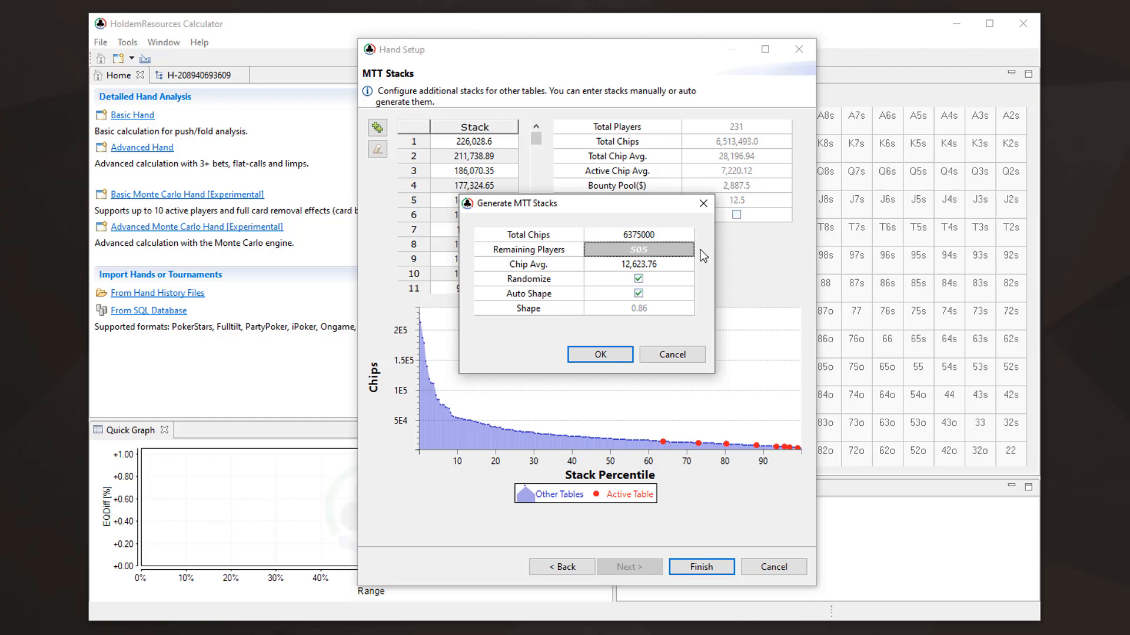
click(601, 355)
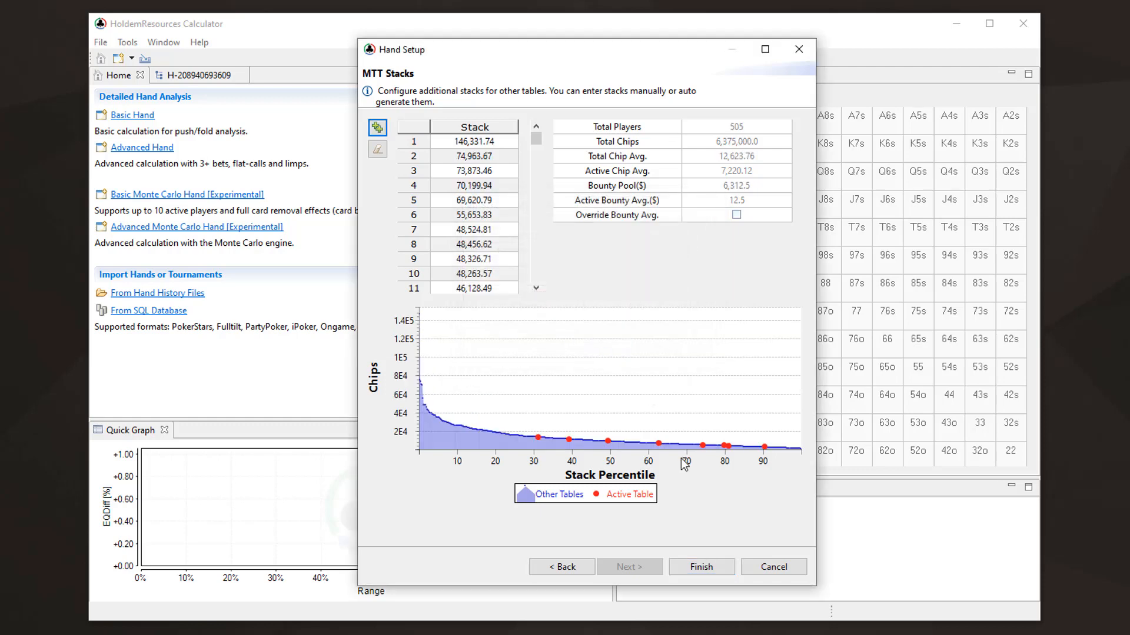
click(697, 568)
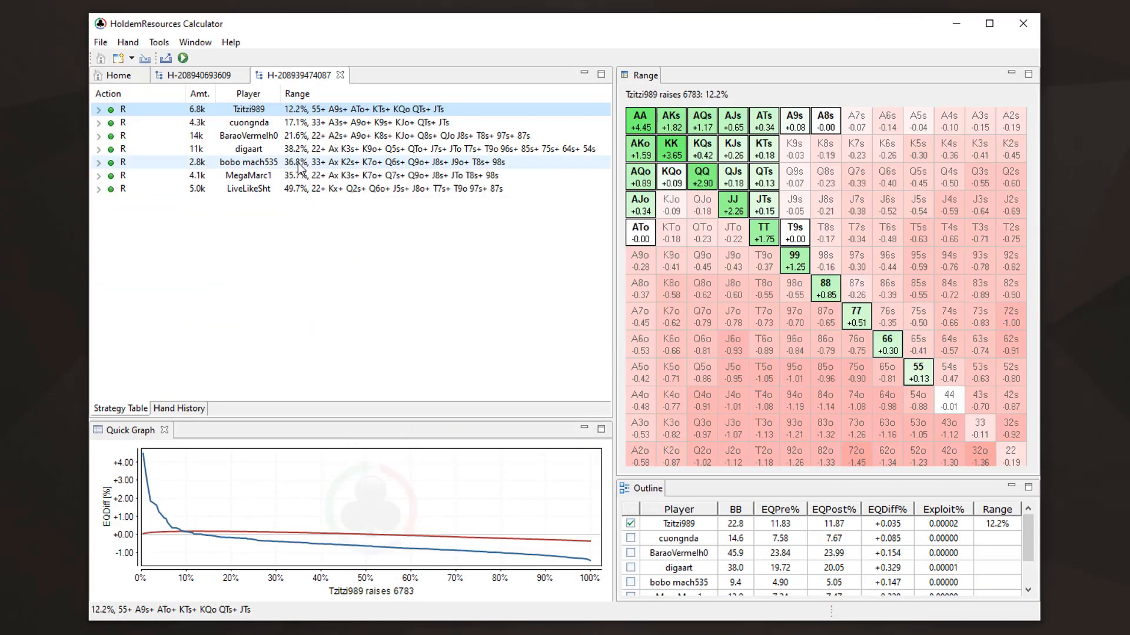
Examine the cutoff's 2.8k raise range, the small blind's 5.0k 3-bet range against it, and the big blind's 4.7k call against both
click(300, 167)
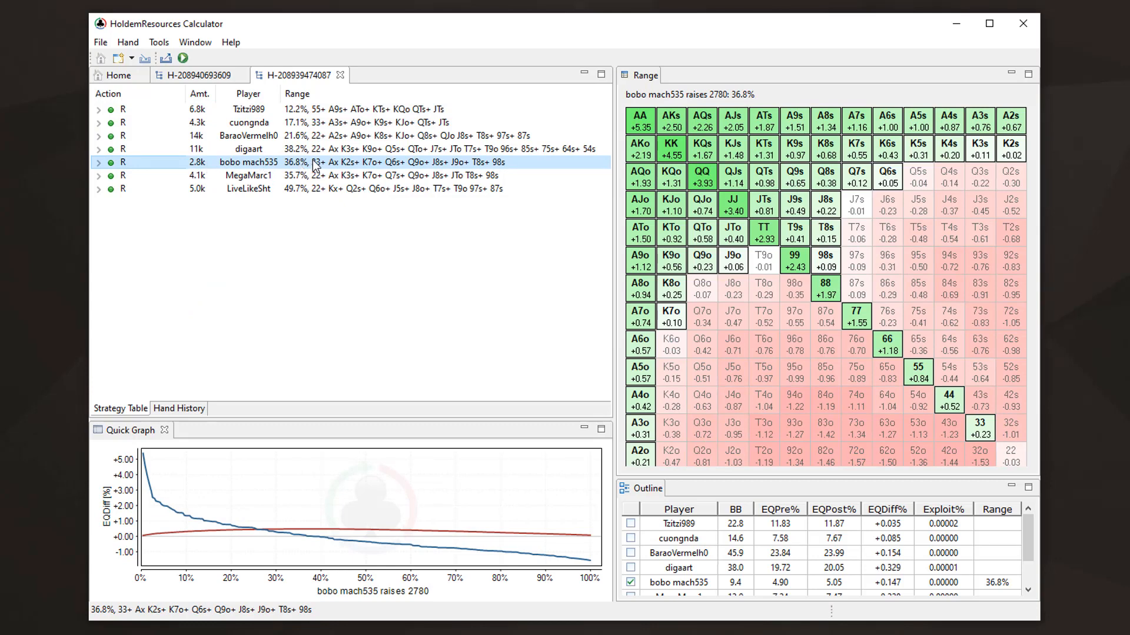
click(99, 162)
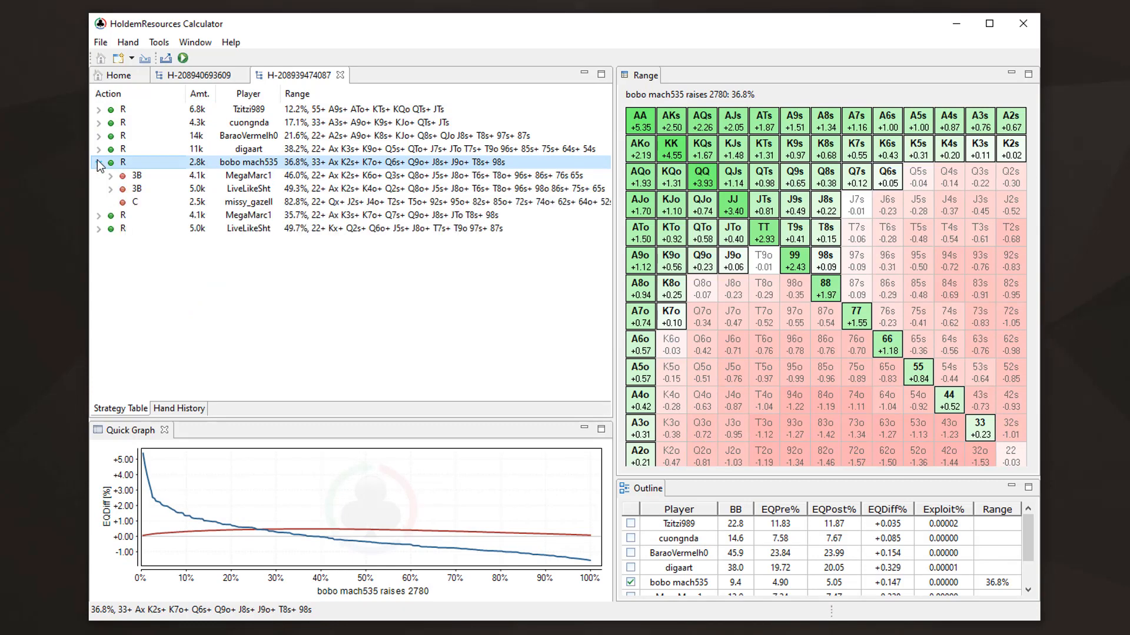
click(303, 192)
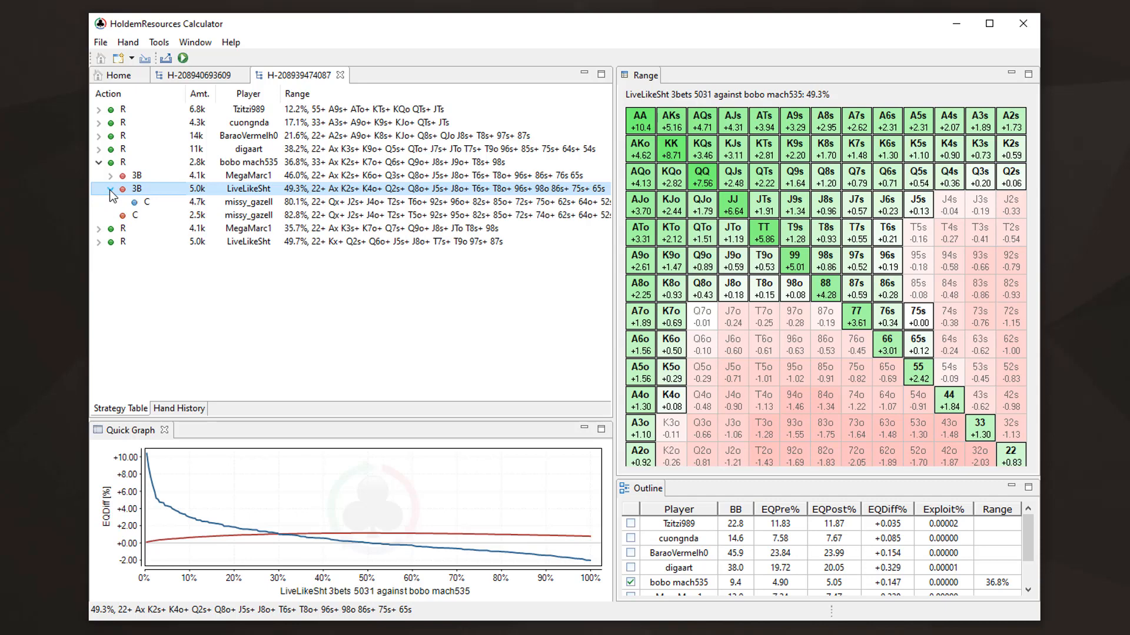
click(110, 189)
click(315, 202)
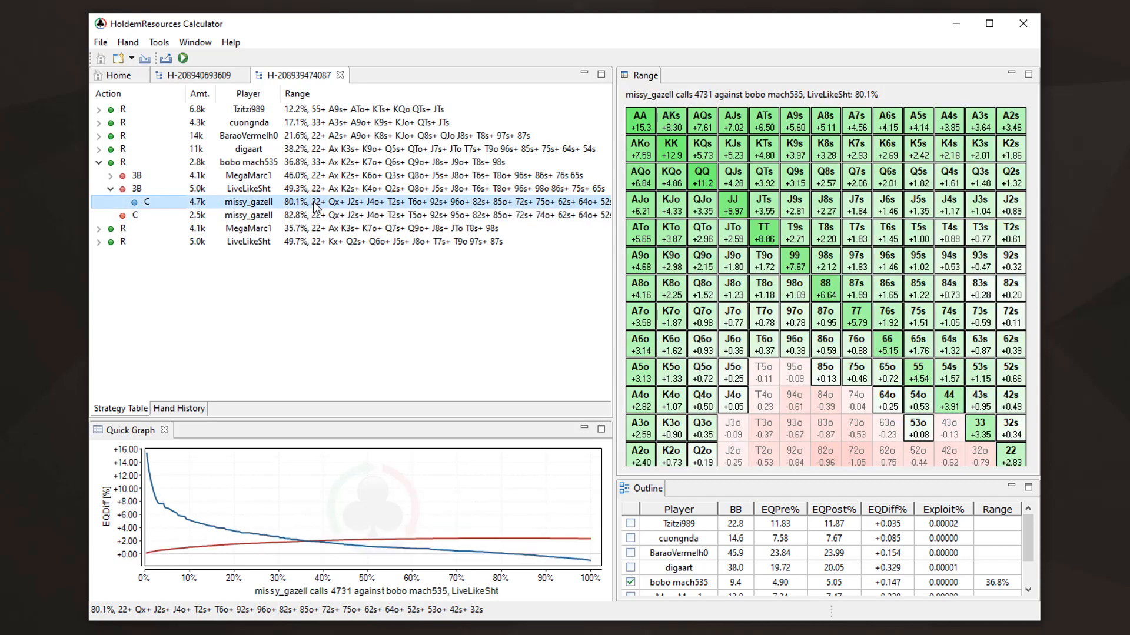